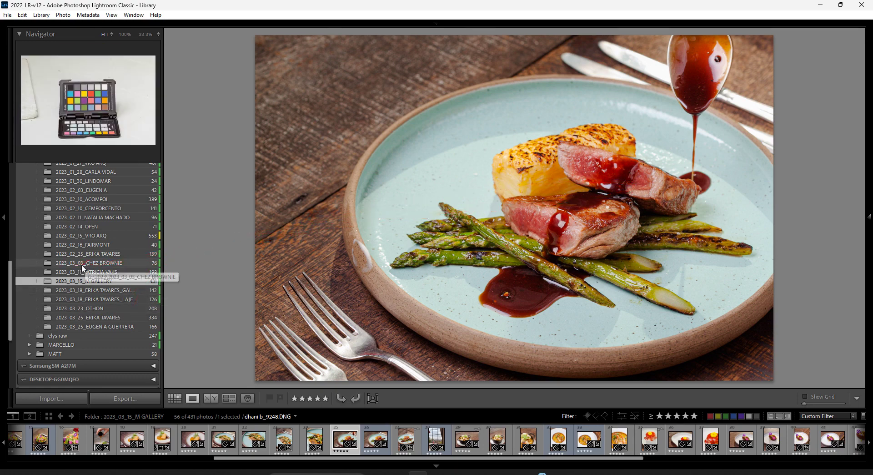
Open the 2023_02_15_VRO ARQ folder in grid view and turn on the star rating filter.
left_click(144, 235)
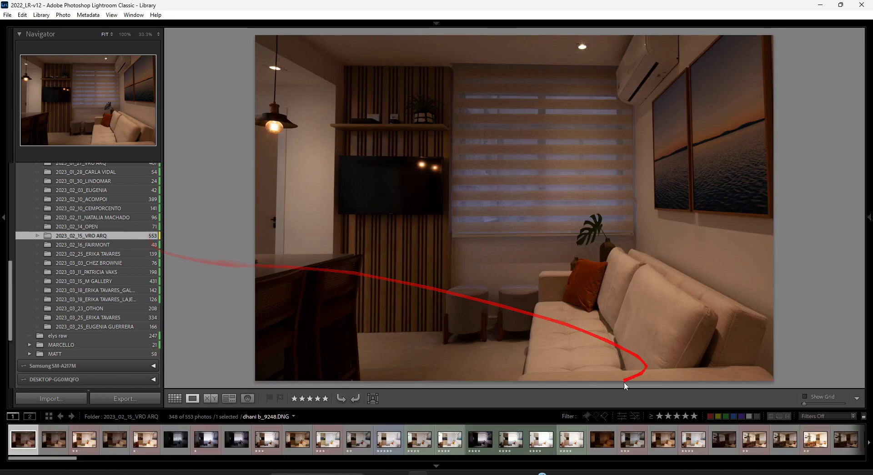
key("g")
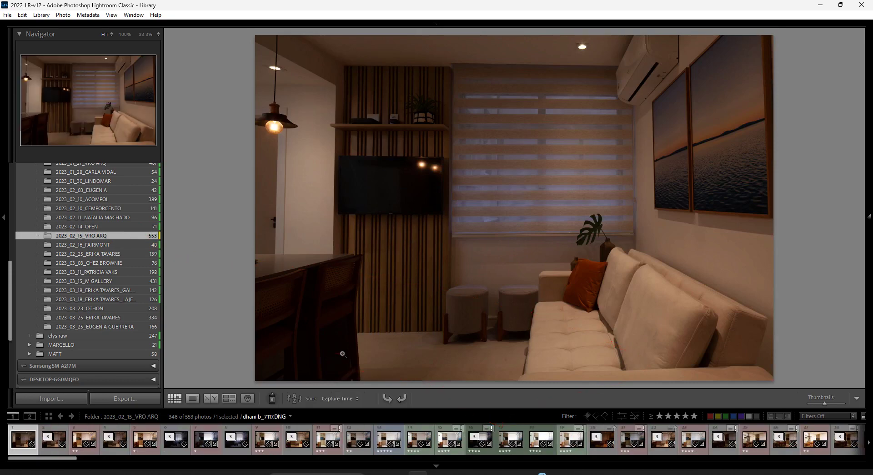
left_click(686, 416)
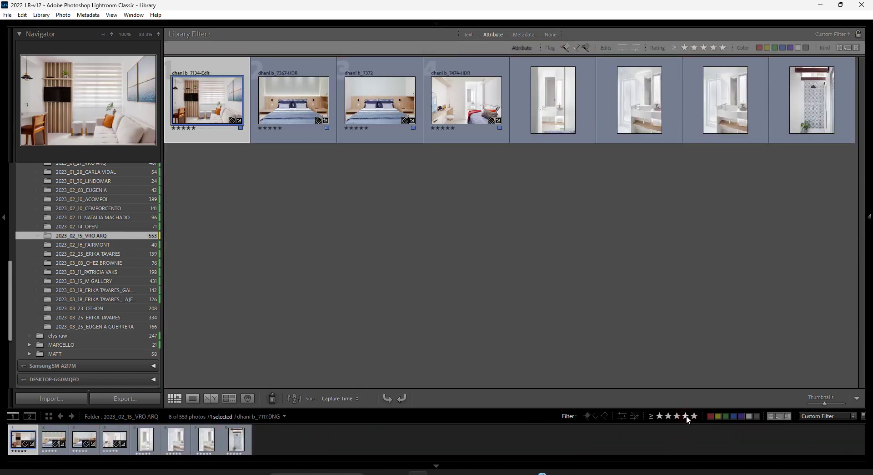
Filter the folder to yellow, green and blue labelled photos rated four stars or higher.
left_click(719, 416)
left_click(727, 416)
left_click(734, 415)
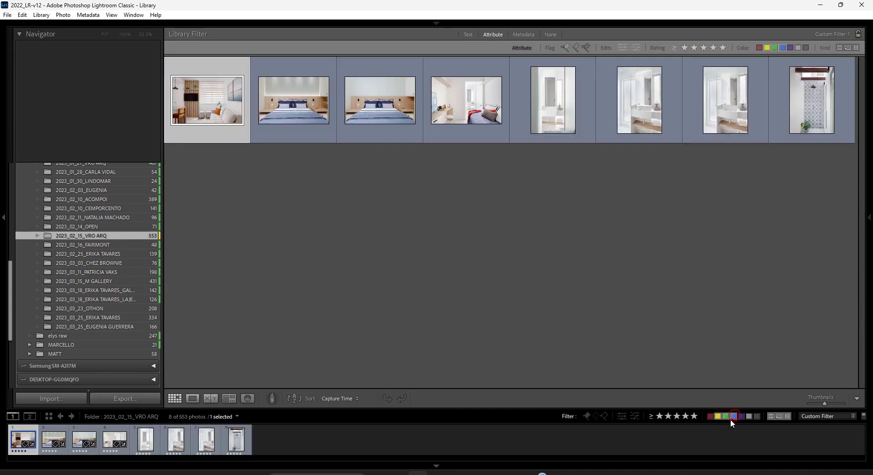
left_click(687, 416)
left_click_drag(861, 157, 853, 239)
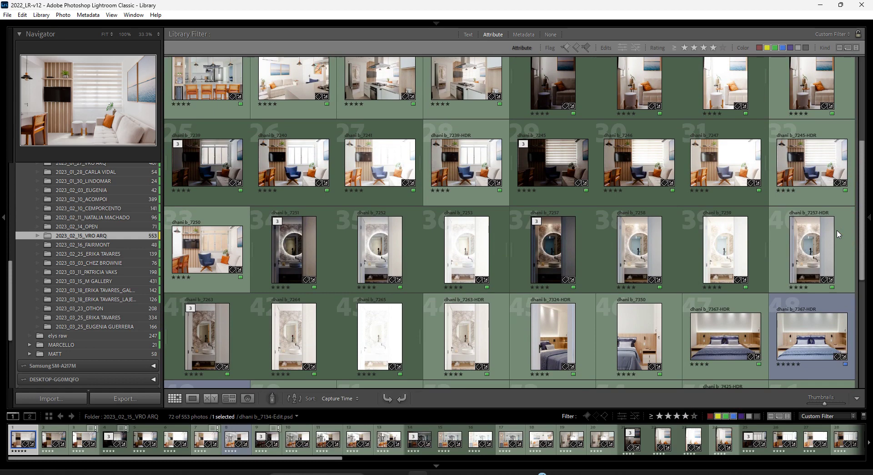
Select the living room photos dhani b_7245, dhani b_7246, dhani b_7247 and dhani b_7250 together.
left_click(646, 166)
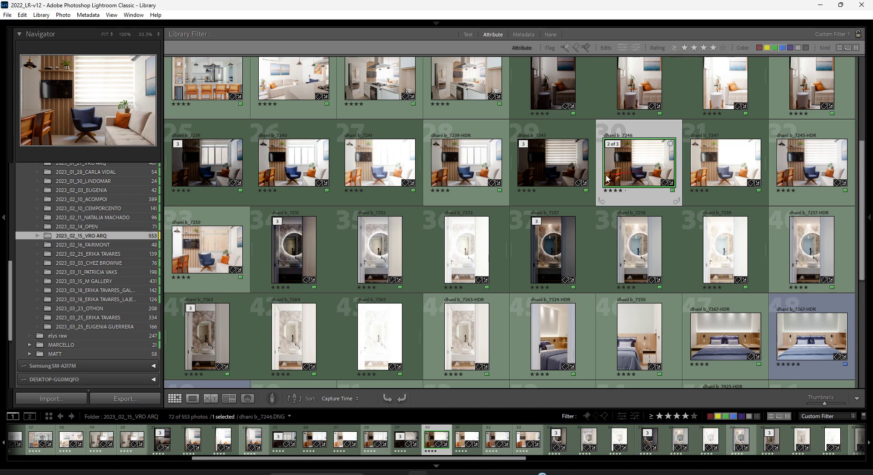
left_click(578, 174)
left_click(702, 173, "shift")
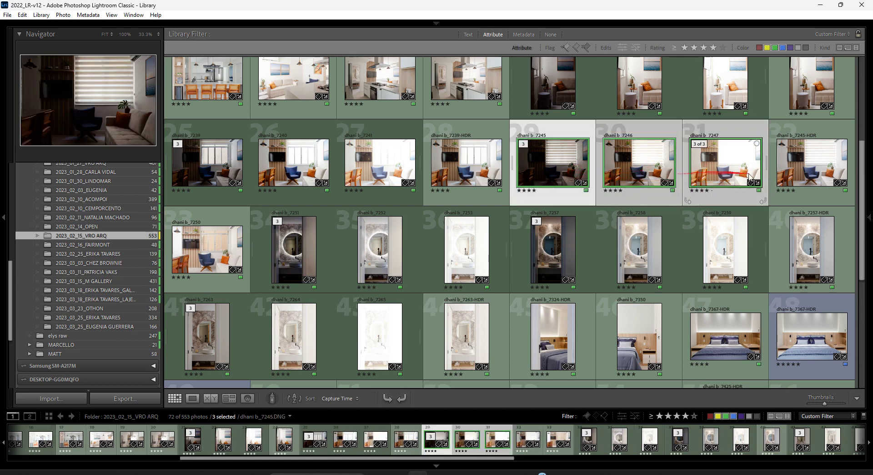
left_click(221, 249, "ctrl")
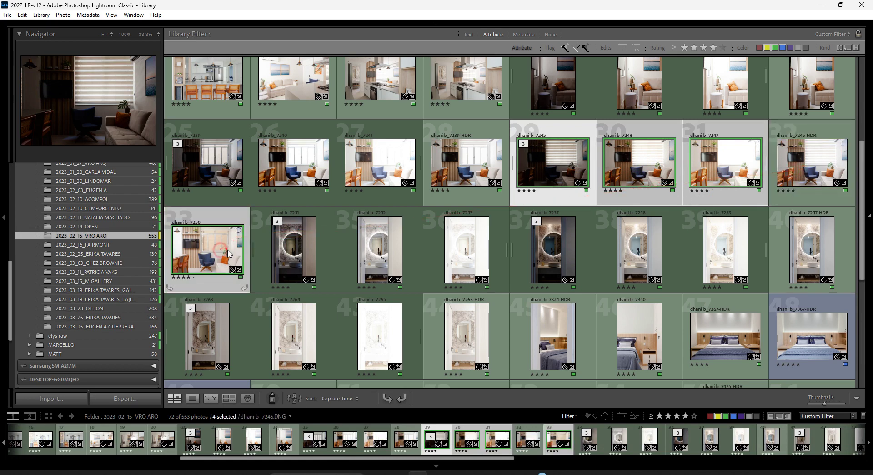
Compare the four selected living room exposures one by one enlarged, and return to the grid.
double_click(539, 168)
key("Right")
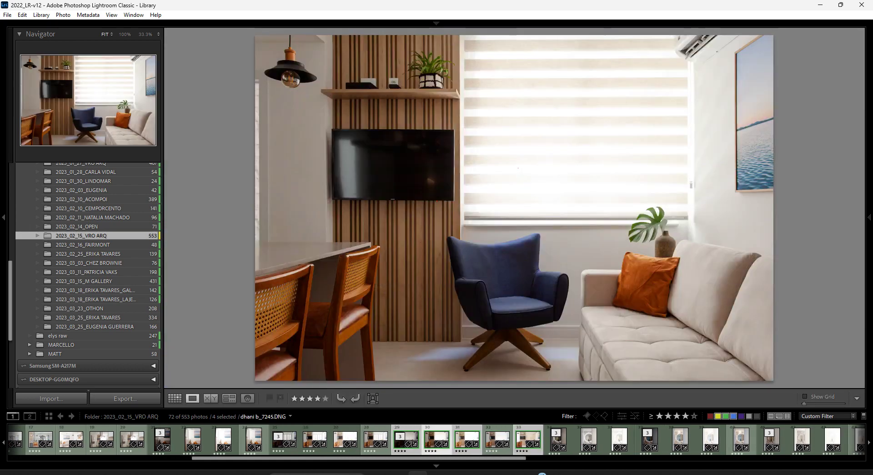
key("Right")
key("Right")
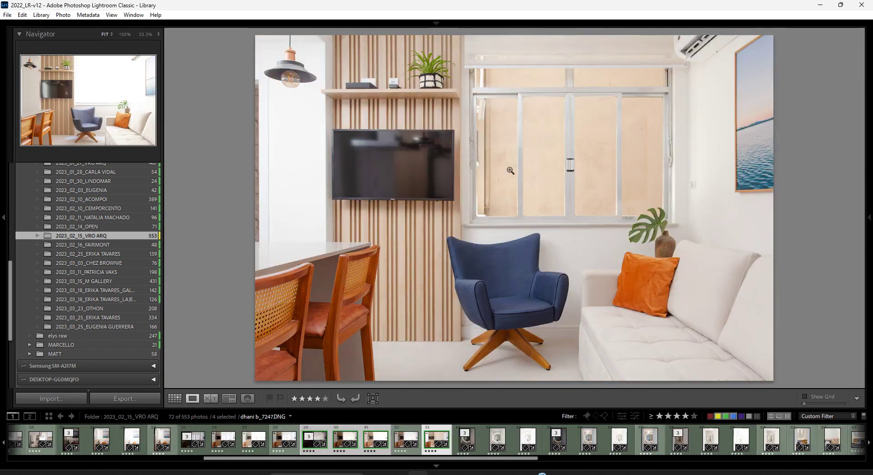
key("Left")
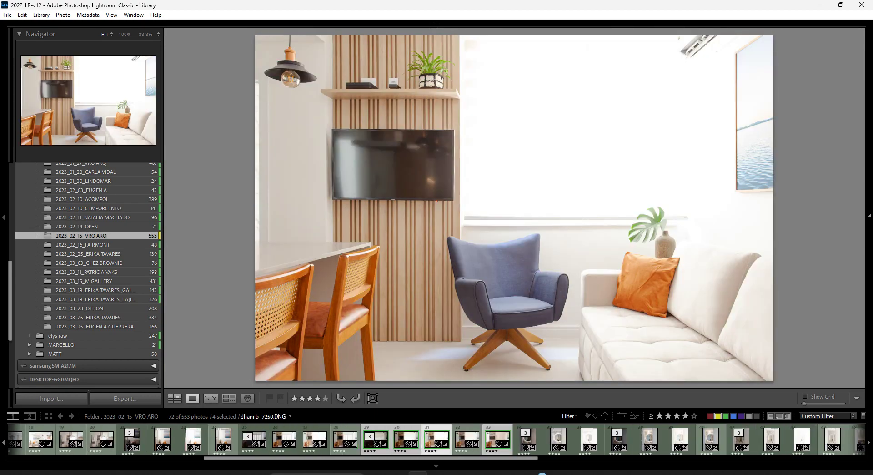
key("Right")
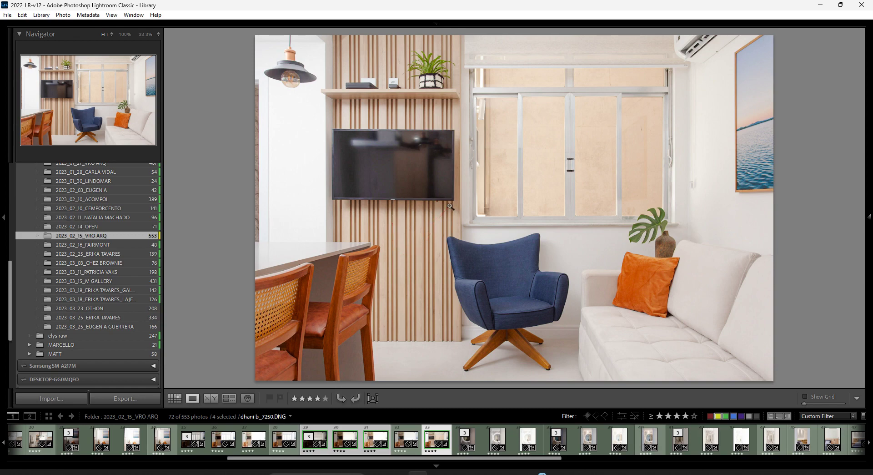
key("g")
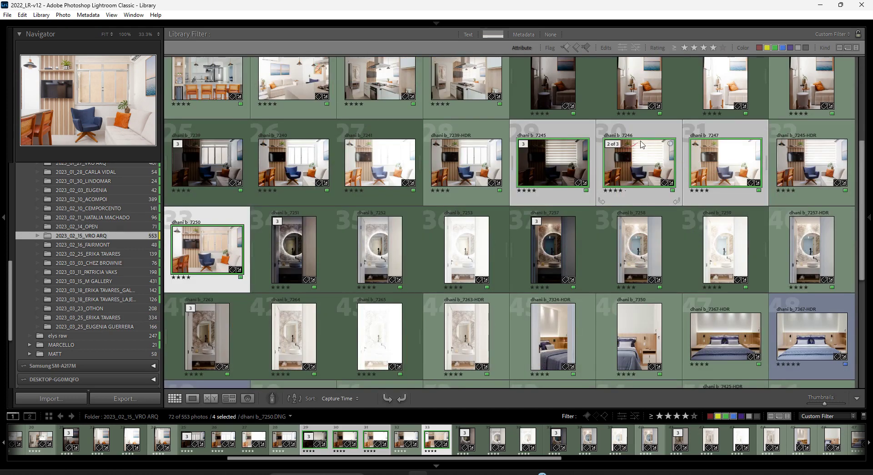
Examine the Edit In options for sending the selected photos to Photoshop, in both grid and loupe view.
right_click(556, 149)
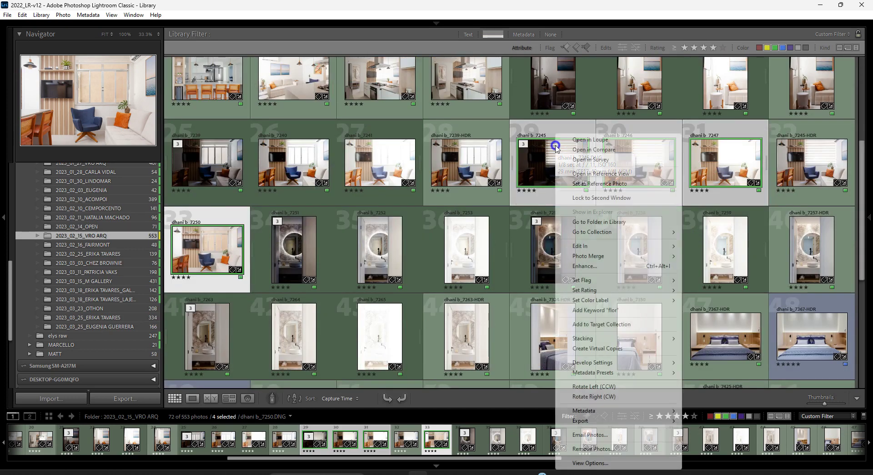
mouse_move(620, 250)
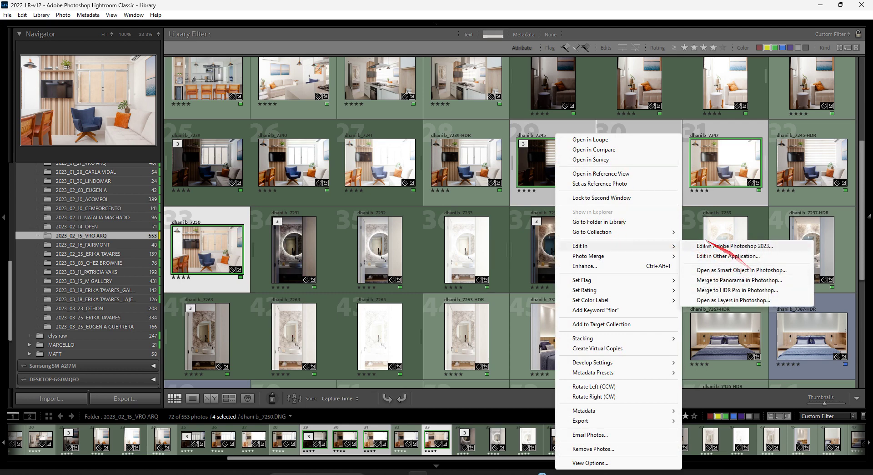
left_click(537, 167)
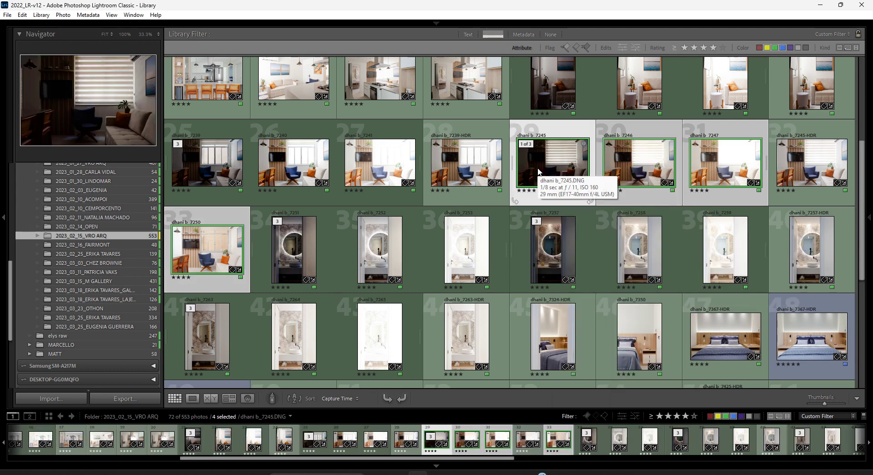
key("d")
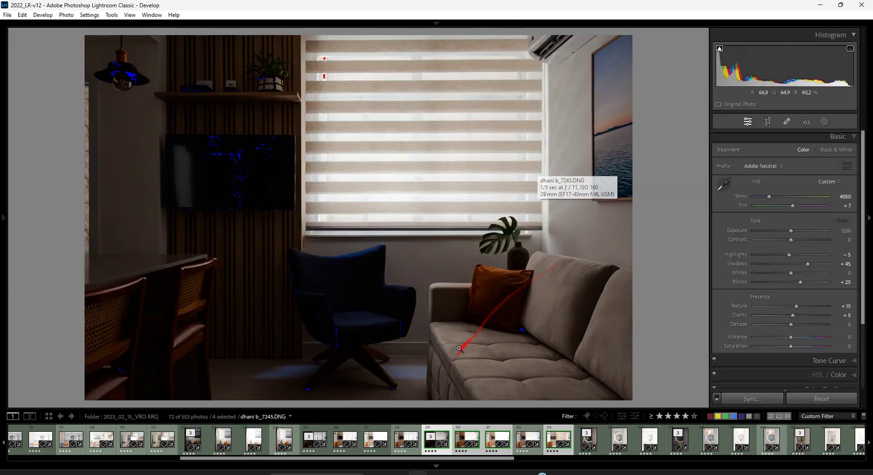
key("e")
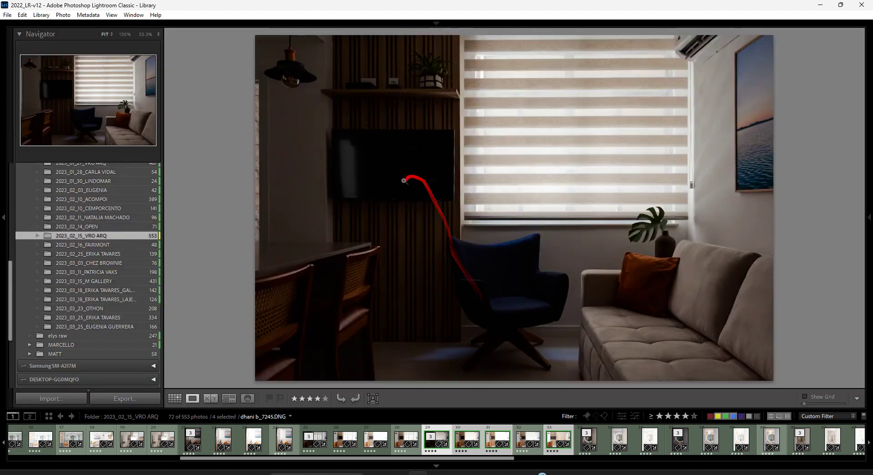
right_click(507, 259)
mouse_move(597, 233)
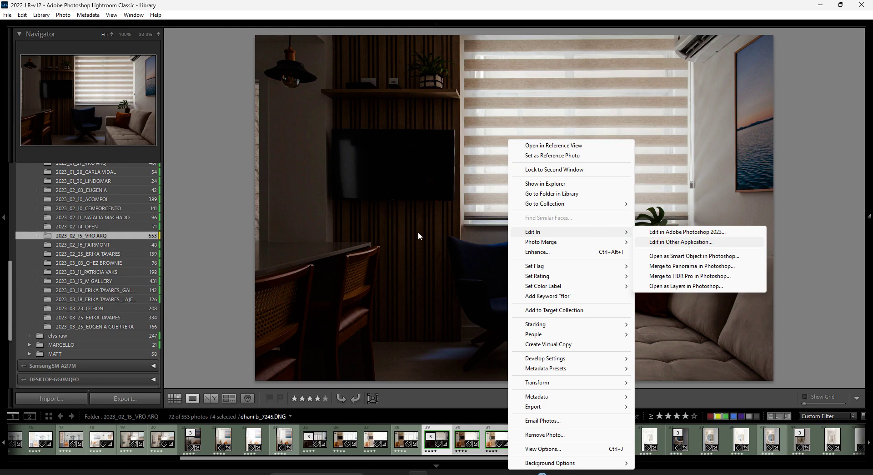
left_click(225, 208)
key("g")
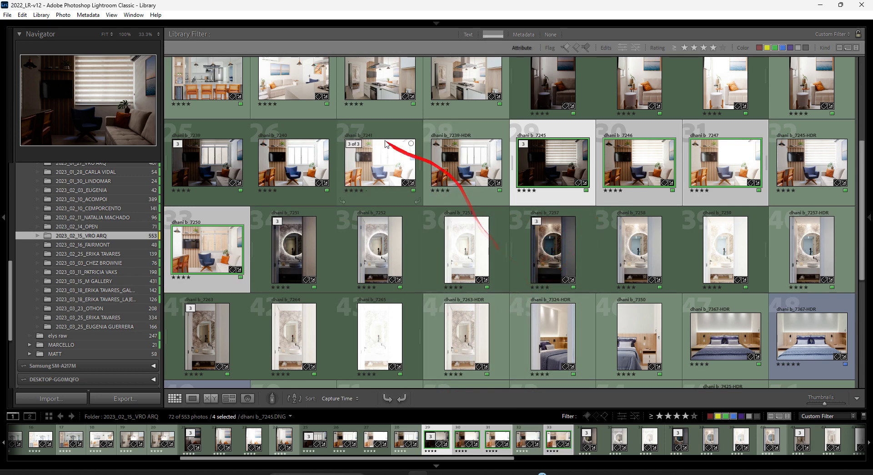
left_click(64, 15)
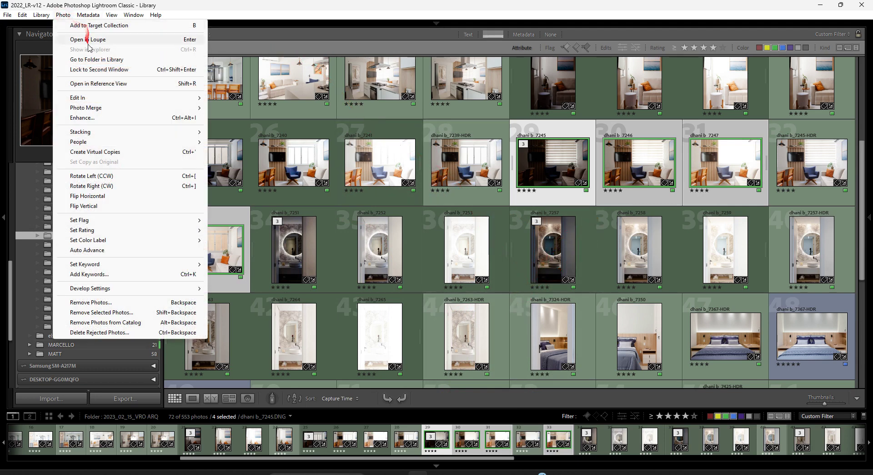
mouse_move(82, 97)
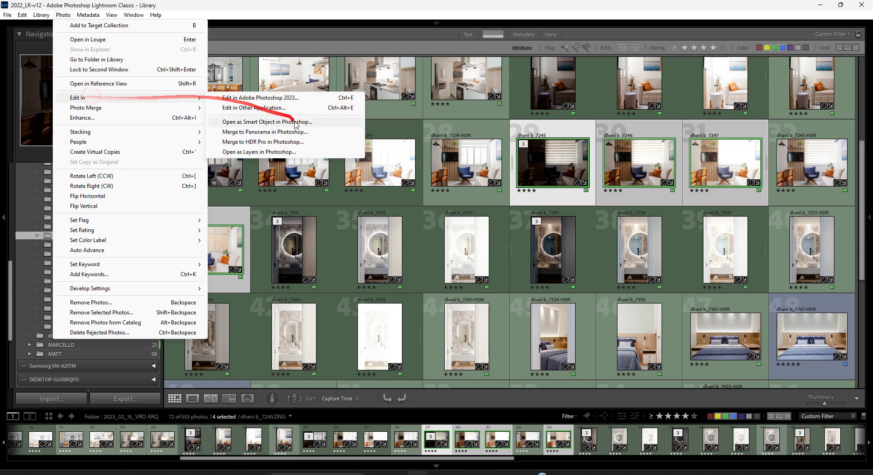
left_click(449, 5)
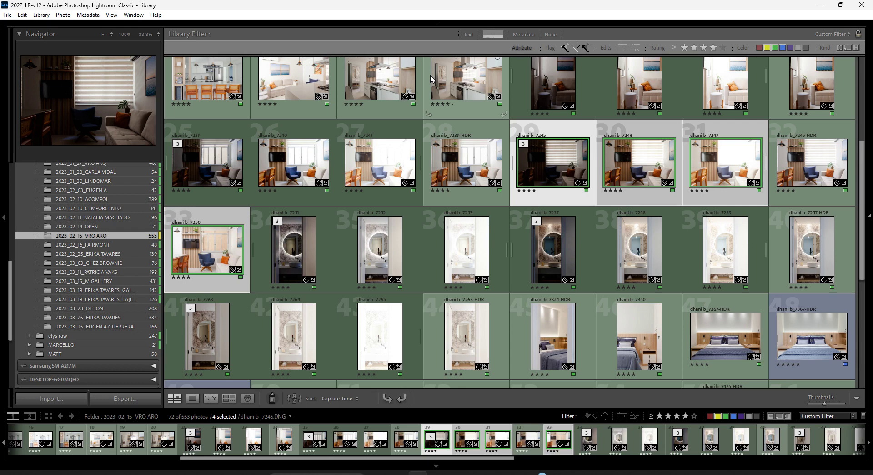
Open the four selected photos in Photoshop as layers of one document.
right_click(550, 166)
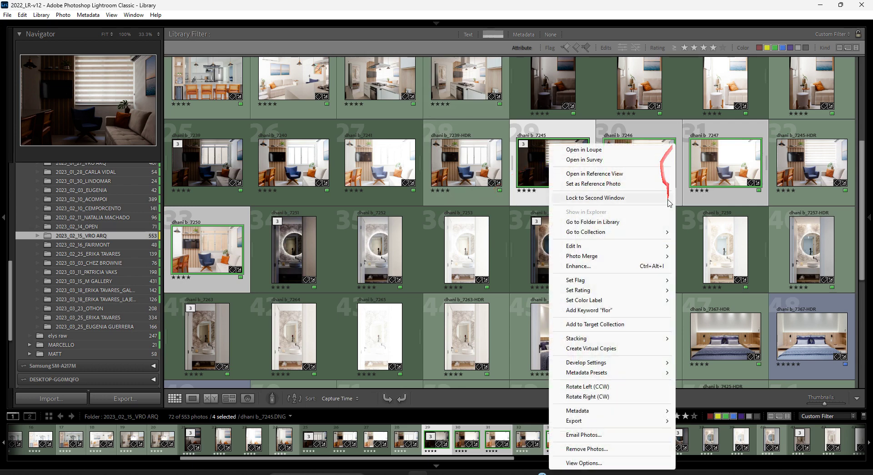
mouse_move(643, 249)
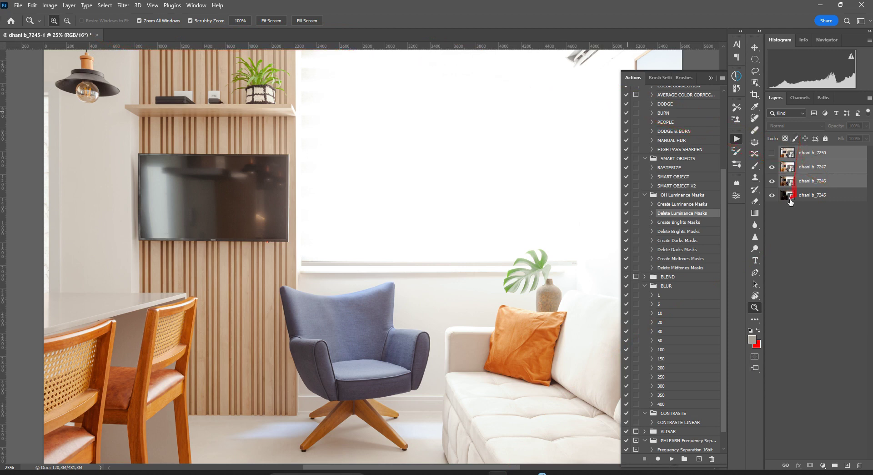
Preview the dhani b_7250 layer and look through the exposures in the layer stack.
left_click(773, 153)
left_click(773, 154)
left_click(791, 171)
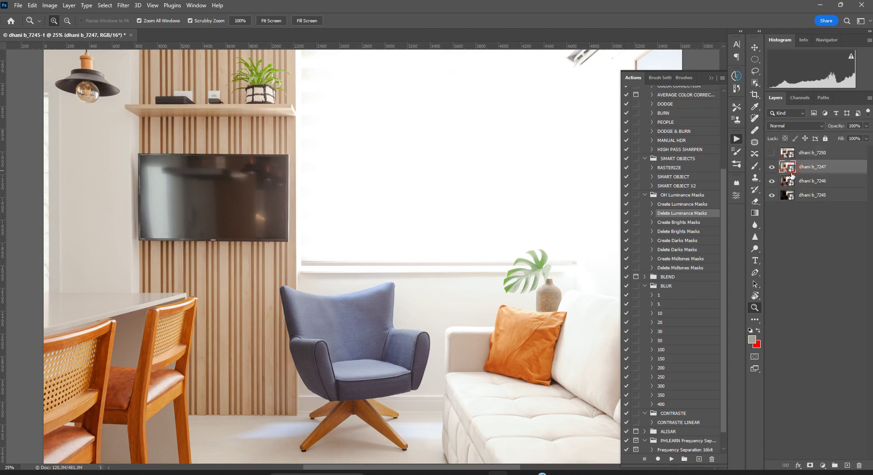
left_click_drag(791, 170, 789, 168)
left_click(788, 182)
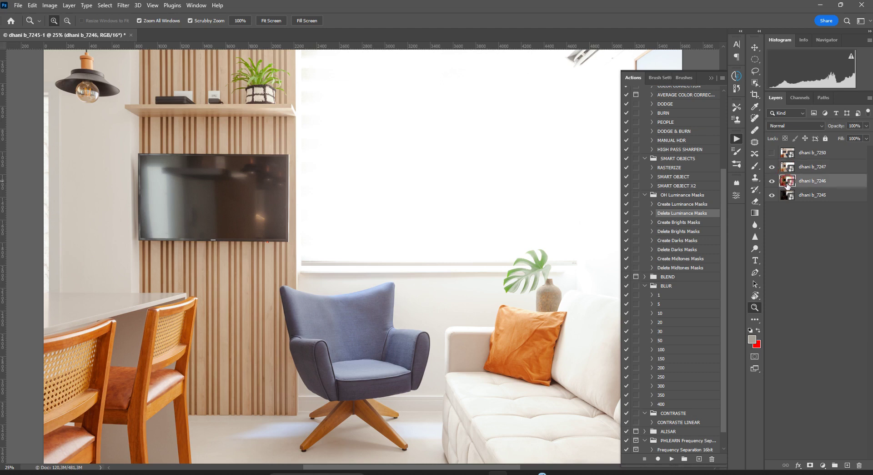
Move the dhani b_7246 layer to the bottom of the stack, below dhani b_7245.
left_click(772, 167)
left_click(772, 195)
left_click_drag(794, 182, 791, 196)
left_click(772, 181)
left_click(772, 167)
left_click(771, 180)
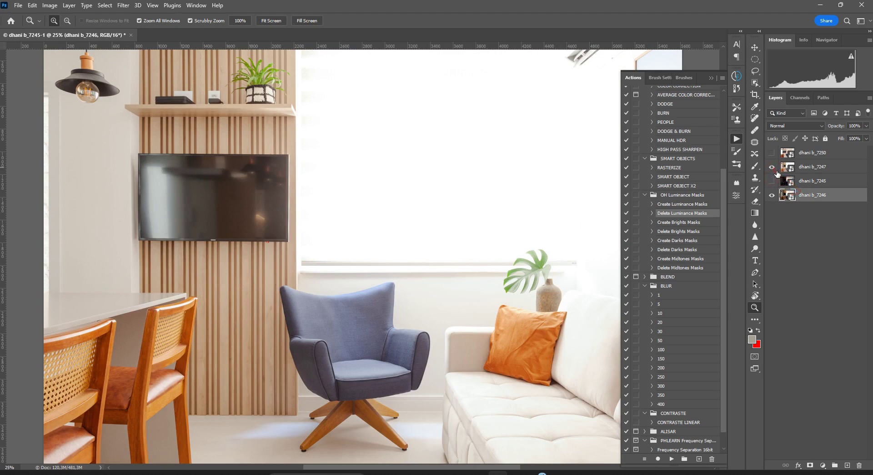
Make dhani b_7245 the active layer and show both it and the dhani b_7247 layer.
left_click(774, 168)
left_click(792, 183)
left_click(772, 181)
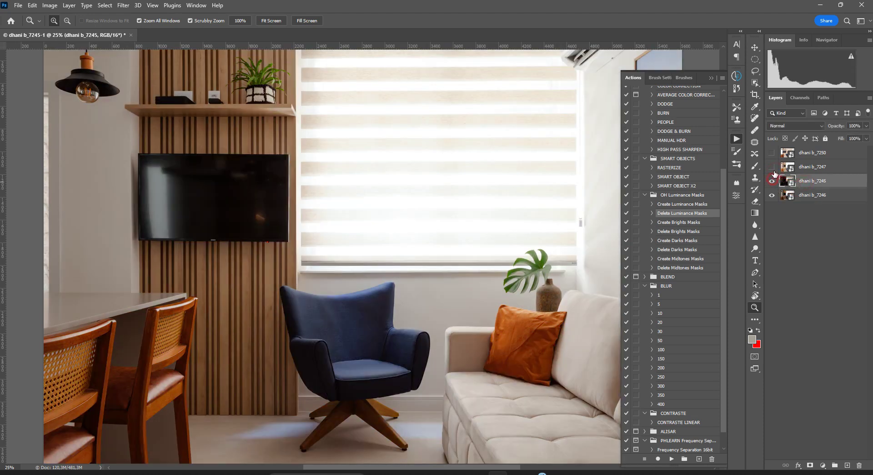
left_click(772, 167)
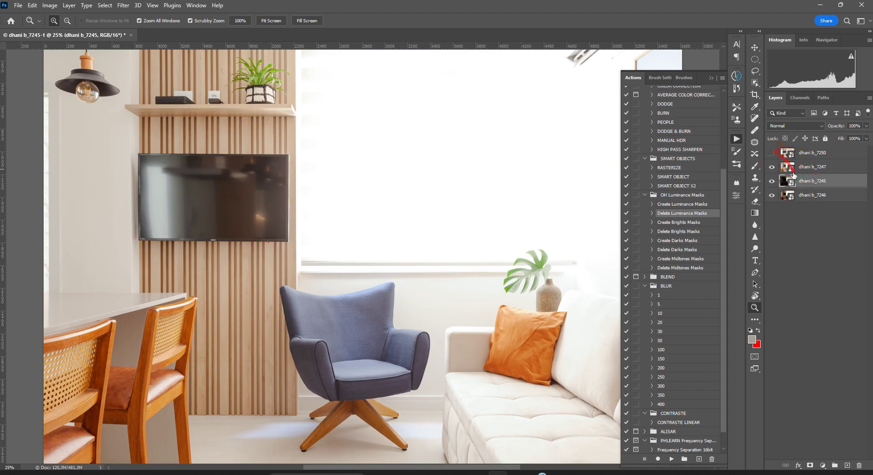
Add a black layer mask to dhani b_7245 and copy it to the dhani b_7247 and dhani b_7250 layers.
key("alt")
left_click(810, 465, "alt")
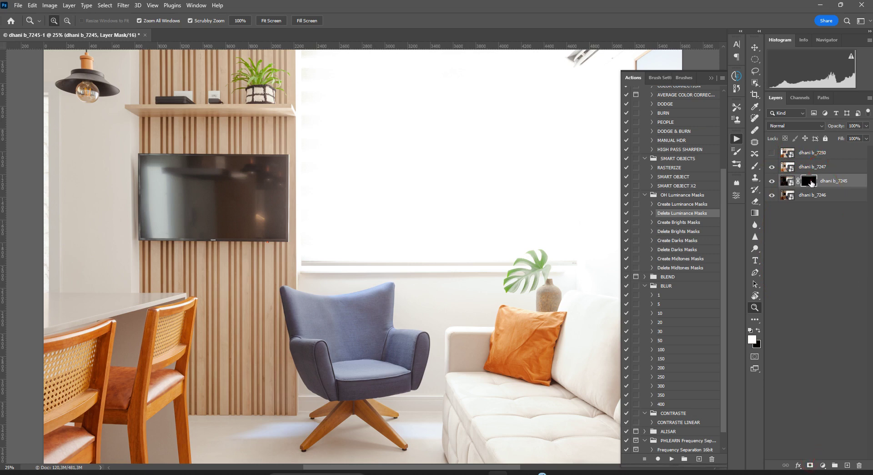
left_click_drag(811, 182, 809, 153)
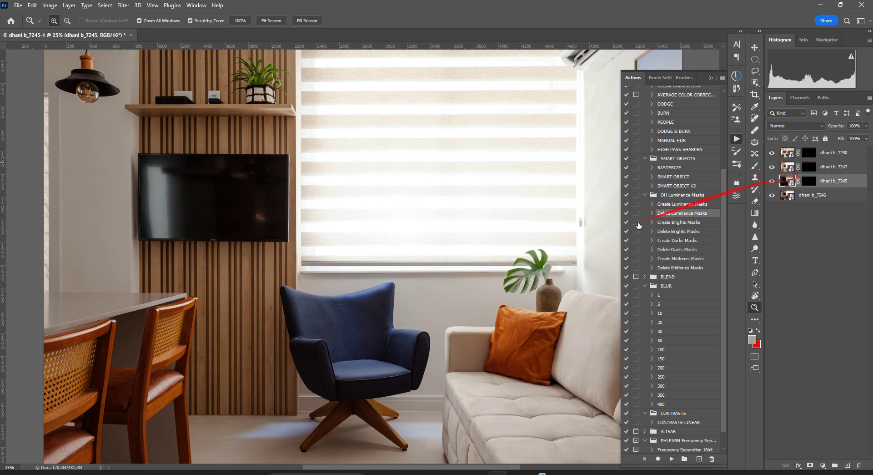
Switch to Lightroom Classic and view the dhani b_7246 photo enlarged.
key("alt+Tab")
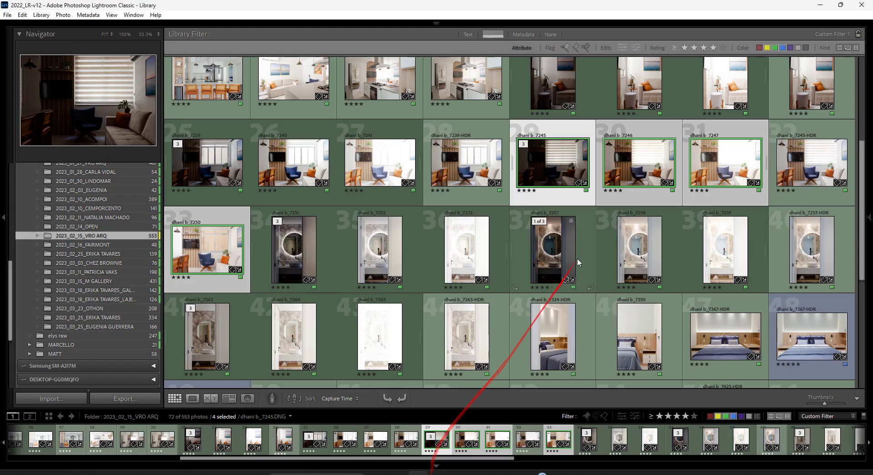
double_click(599, 172)
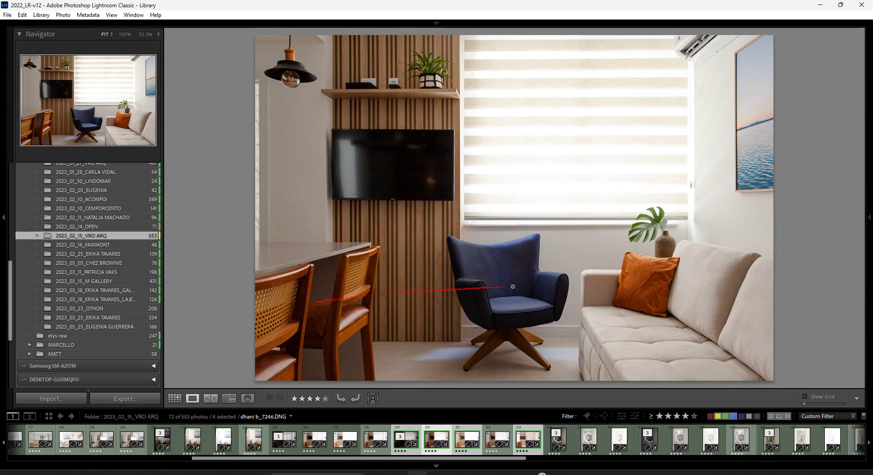
mouse_move(498, 473)
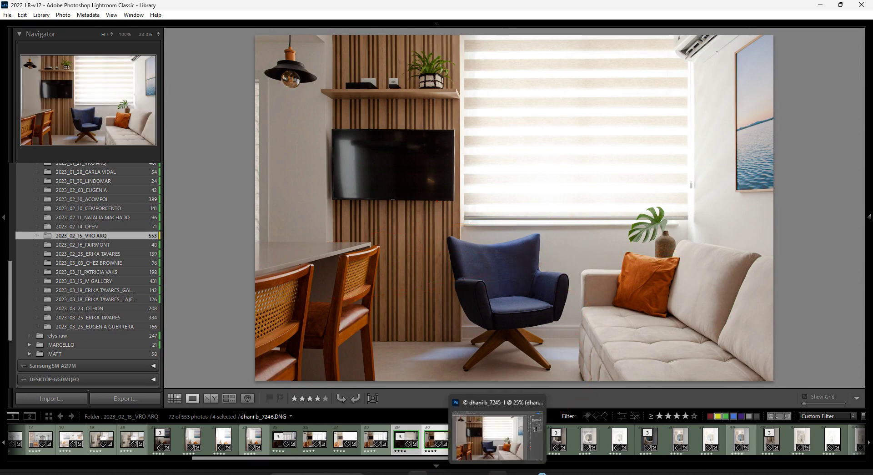
Switch back to Photoshop and run the Create Luminance Masks action with the dhani b_7245 layer active.
left_click(498, 473)
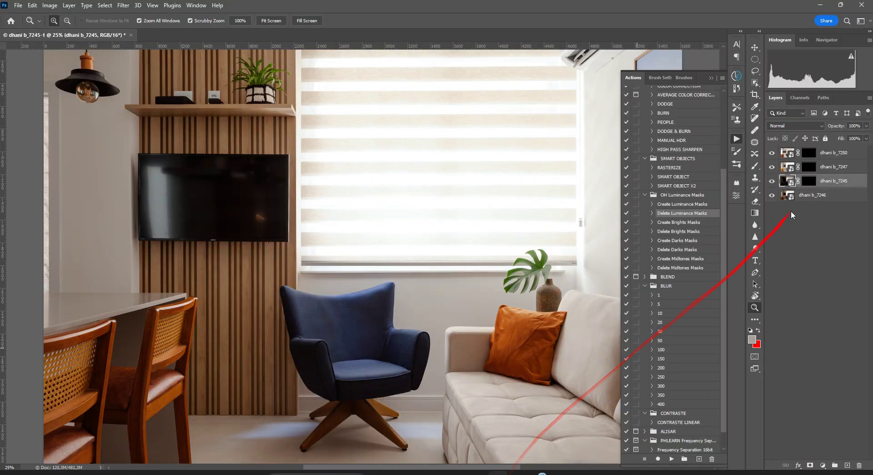
left_click(685, 203)
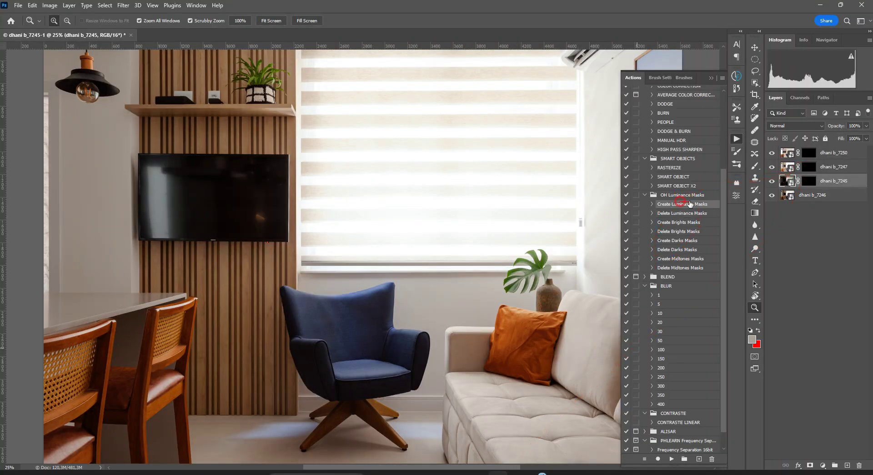
left_click(645, 285)
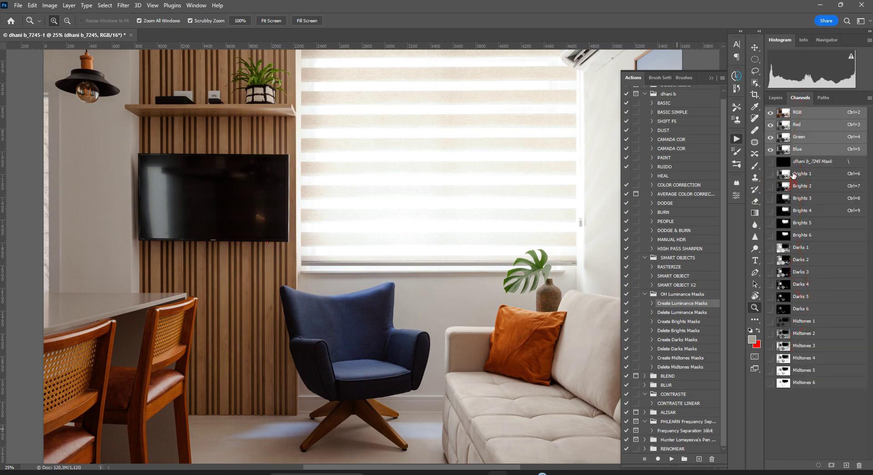
Compare the Brights 2, Brights 3 and Brights 4 channels and load Brights 4 as a selection.
left_click(783, 187)
left_click(784, 199)
left_click(787, 212)
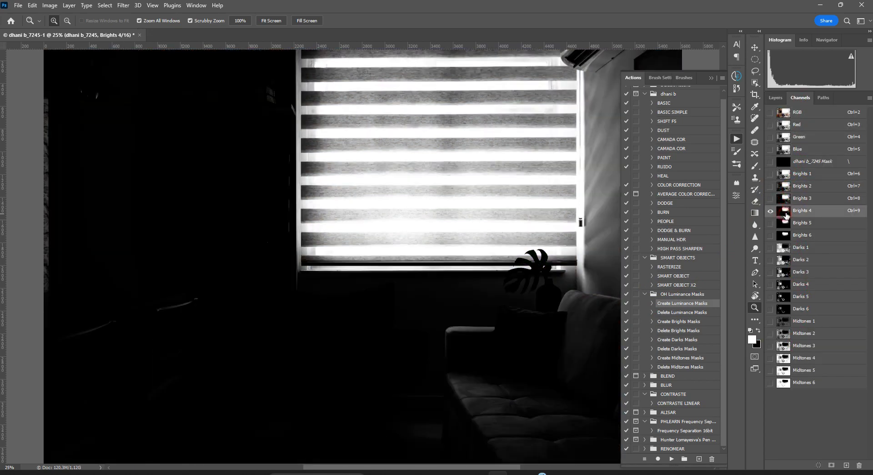
left_click_drag(585, 146, 429, 154)
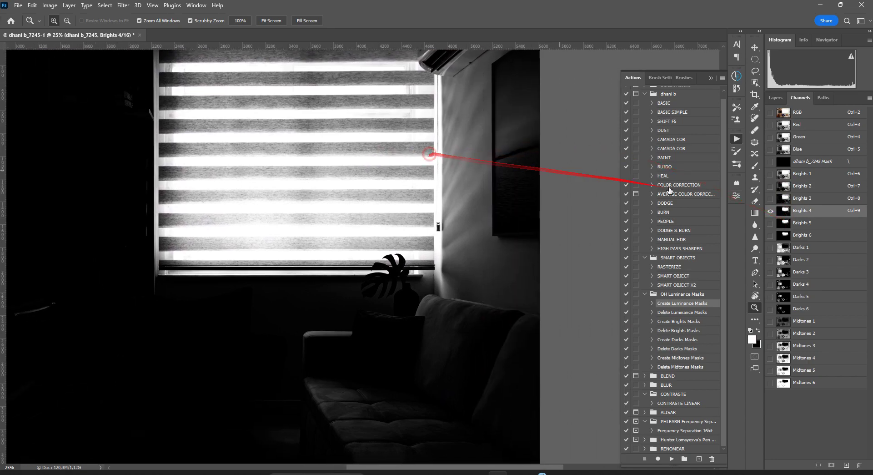
left_click(784, 211, "ctrl")
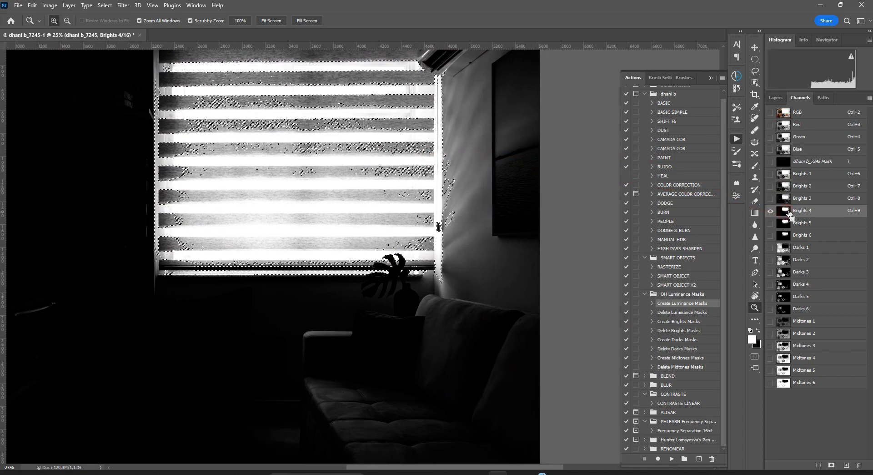
Target the dhani b_7245 layer mask in the full-colour view and set up a white brush with 3% flow.
left_click(783, 111)
left_click(776, 98)
left_click(809, 181)
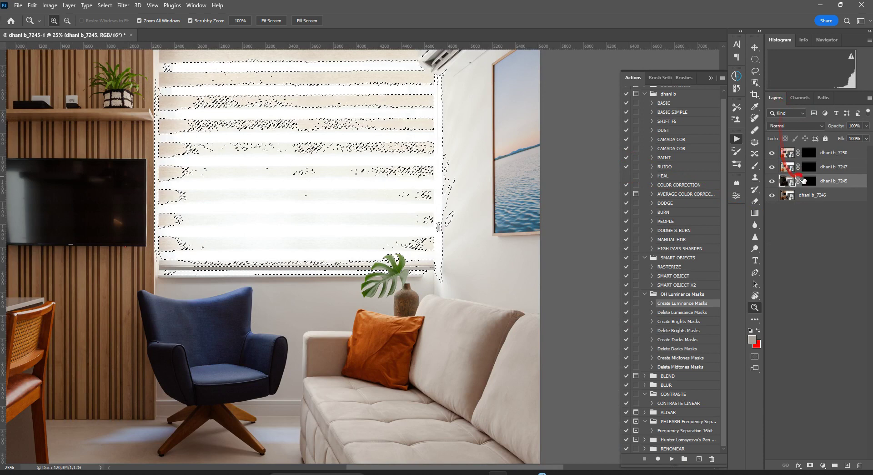
key("d")
key("b")
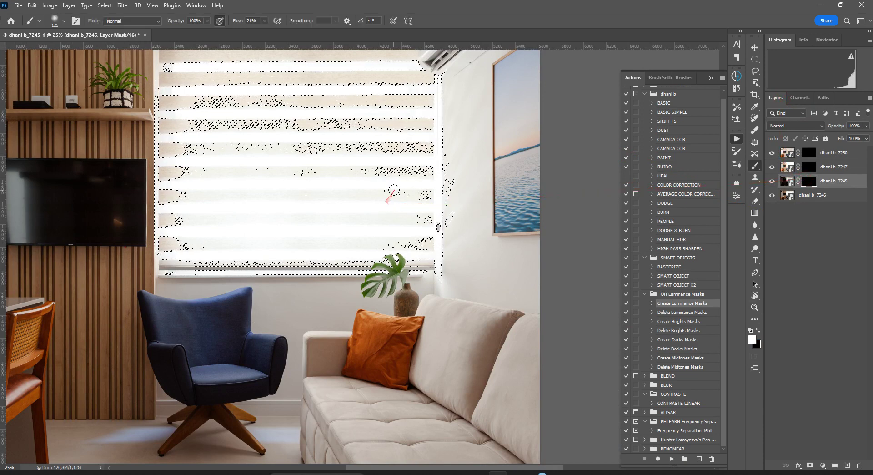
key("ctrl+h")
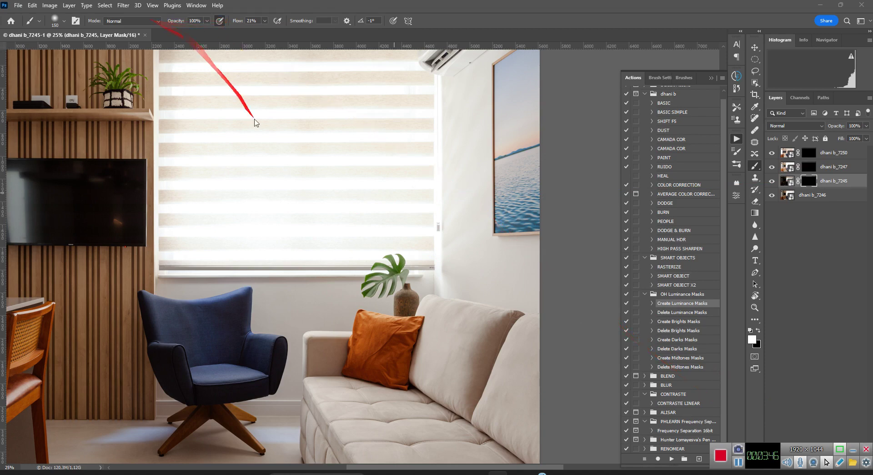
key("ctrl+h")
left_click(290, 164)
left_click_drag(234, 21, 229, 25)
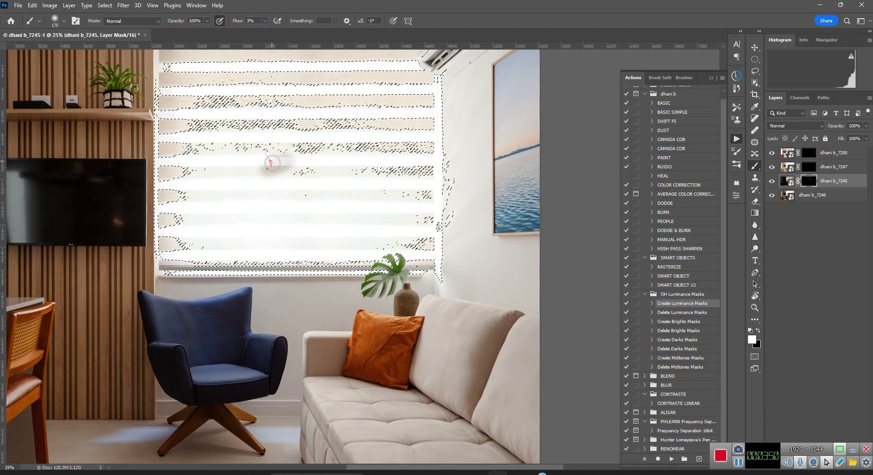
Paint white over the window blinds on the dhani b_7245 mask with a 1300-size brush, and clear the selection.
key("]")
key("]")
key("]")
key("]")
key("]")
key("]")
key("]")
key("]")
key("]")
key("]")
key("]")
key("]")
key("]")
key("]")
mouse_move(316, 166)
left_mouse_down()
mouse_move(230, 195)
mouse_move(217, 182)
mouse_move(277, 135)
mouse_move(325, 125)
mouse_move(298, 168)
mouse_move(305, 204)
mouse_move(286, 268)
mouse_move(199, 312)
mouse_move(260, 299)
mouse_move(371, 246)
mouse_move(282, 184)
mouse_move(288, 114)
mouse_move(320, 87)
mouse_move(335, 116)
mouse_move(337, 258)
mouse_move(367, 163)
mouse_move(323, 135)
mouse_move(213, 138)
mouse_move(264, 142)
mouse_move(296, 233)
mouse_move(351, 288)
mouse_move(388, 260)
mouse_move(431, 198)
mouse_move(400, 179)
left_mouse_up()
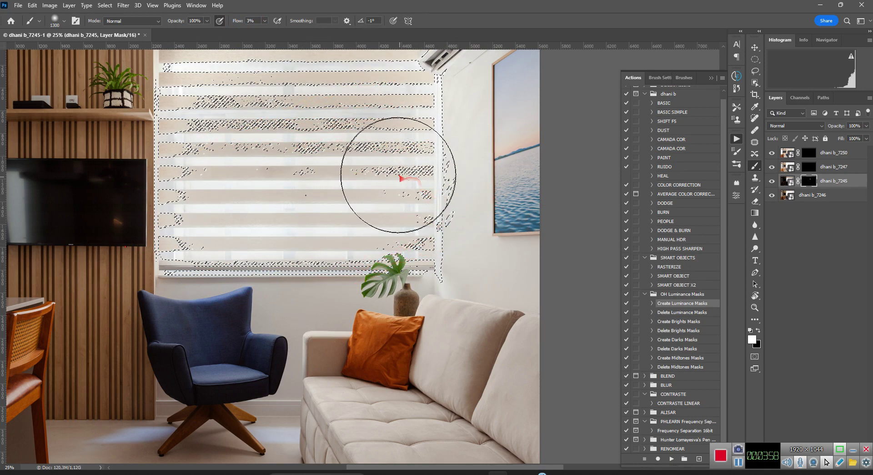
mouse_move(400, 176)
left_mouse_down()
mouse_move(646, 266)
mouse_move(839, 433)
left_mouse_up()
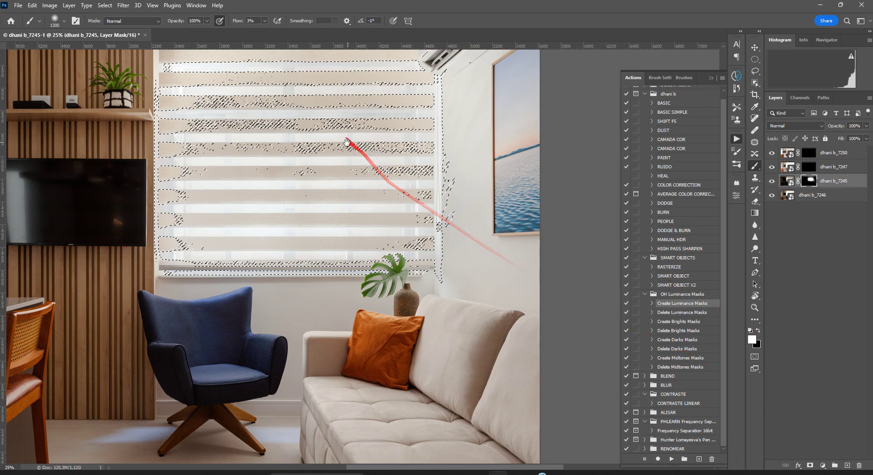
left_click_drag(351, 141, 370, 227)
mouse_move(345, 188)
left_mouse_down()
mouse_move(341, 96)
mouse_move(301, 350)
mouse_move(456, 349)
mouse_move(355, 296)
mouse_move(156, 351)
mouse_move(245, 226)
mouse_move(342, 116)
mouse_move(475, 138)
mouse_move(214, 386)
mouse_move(386, 298)
mouse_move(434, 203)
mouse_move(550, 314)
mouse_move(439, 150)
mouse_move(449, 230)
mouse_move(644, 321)
left_mouse_up()
left_click_drag(459, 320, 400, 204)
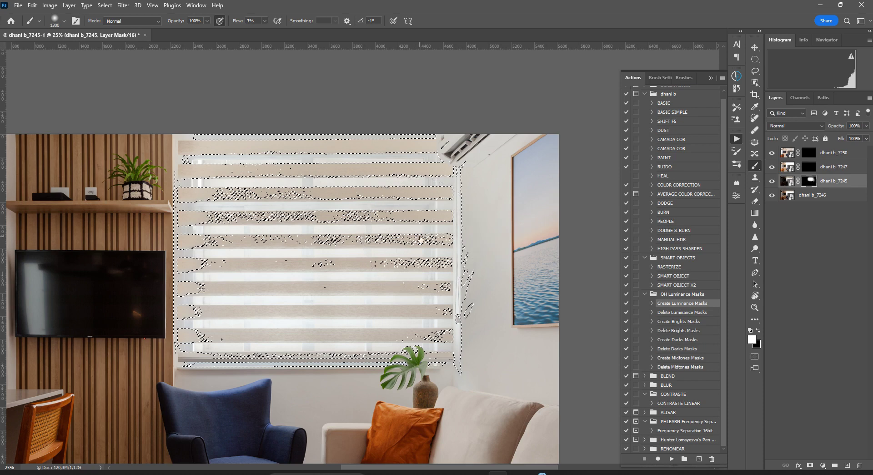
key("ctrl+d")
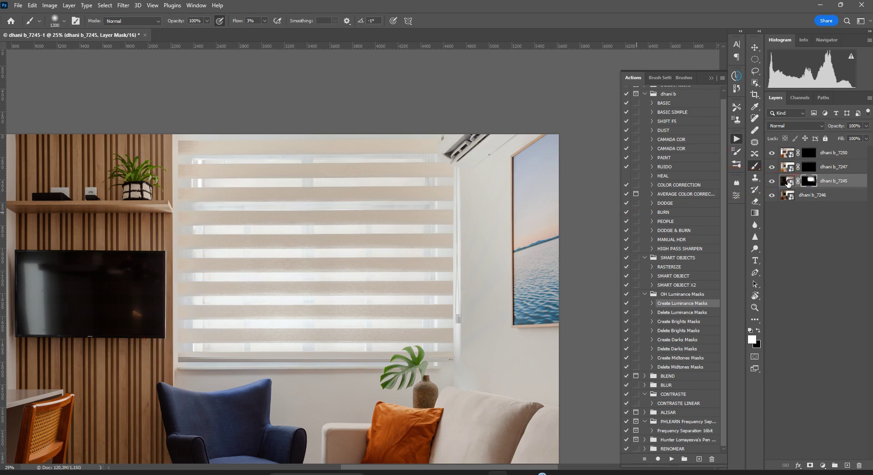
Open the dhani b_7245 smart object in Camera Raw and set Shadows to +91 and Blacks to +84.
left_click(788, 181)
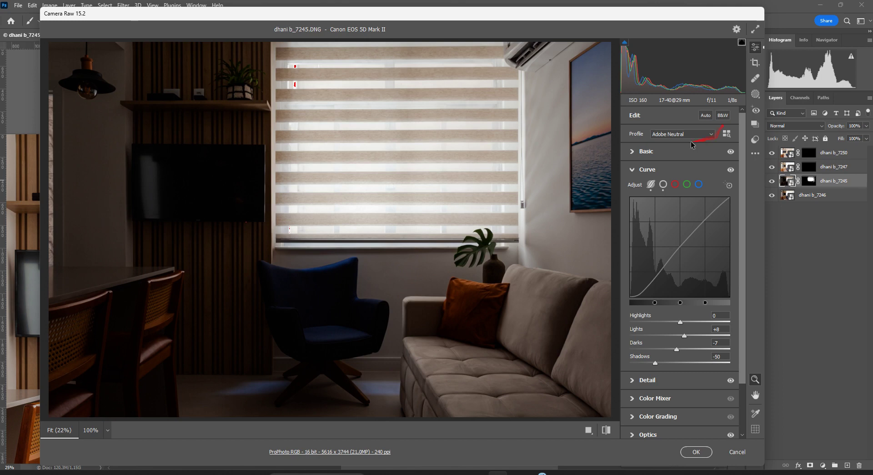
left_click(634, 153)
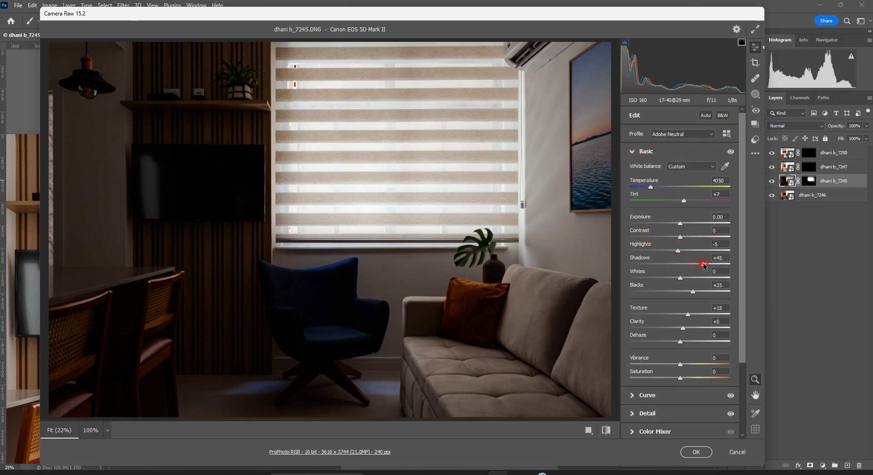
left_click_drag(704, 264, 719, 264)
left_click_drag(693, 291, 723, 291)
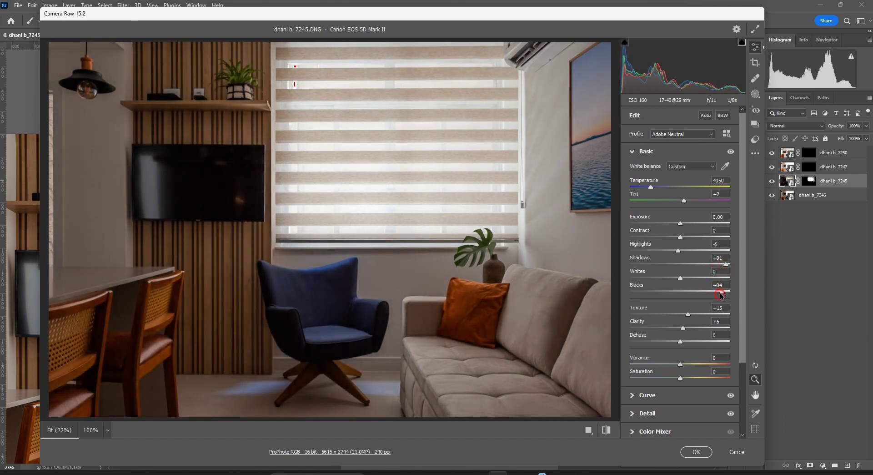
Set Noise Reduction to 30 in the Detail settings of the dhani b_7245 photo.
scroll(730, 320, "down", 3)
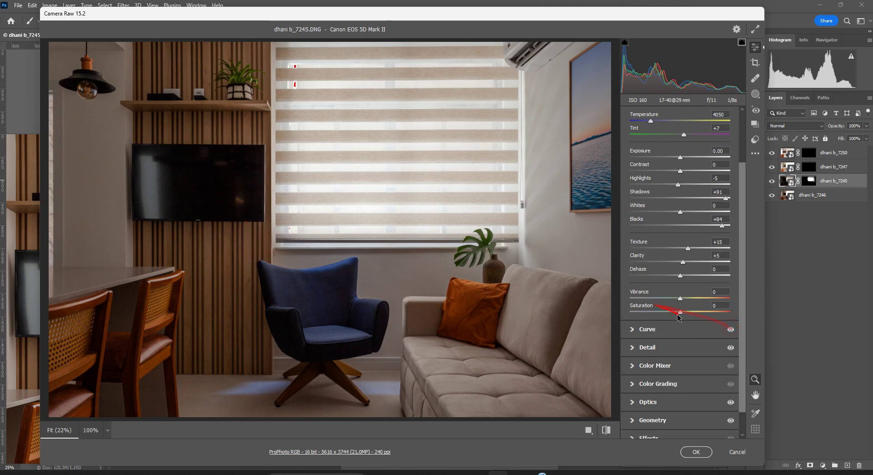
left_click(634, 348)
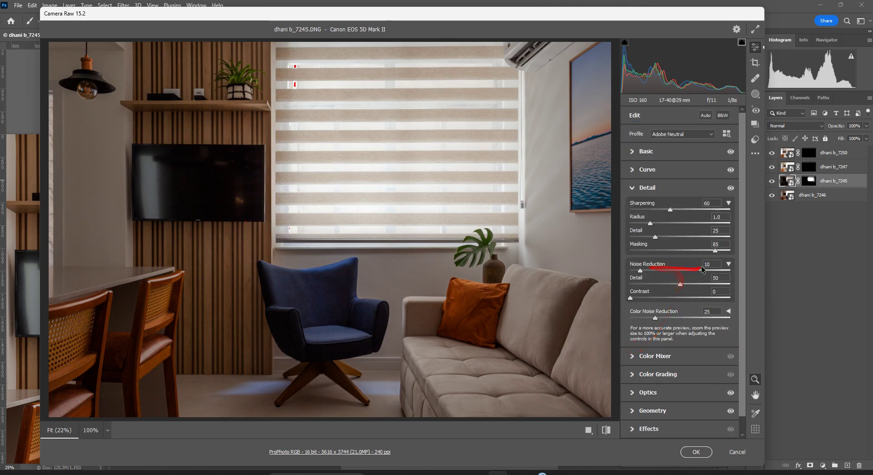
type("30")
Adjust the parametric tone curve of dhani b_7245 to Darks +4 and Shadows -33.
left_click(632, 170)
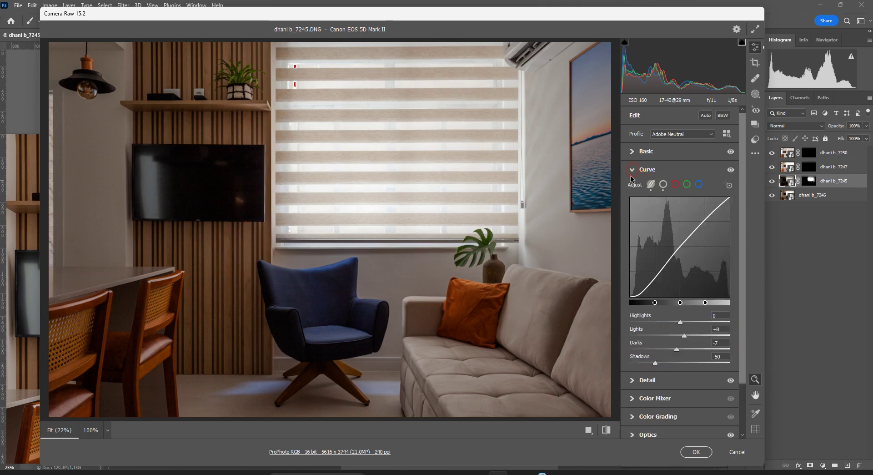
left_click(633, 151)
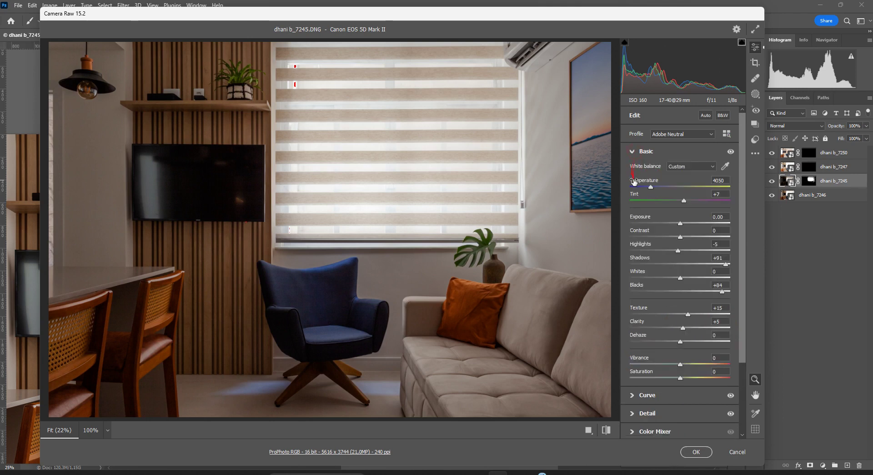
left_click(633, 396)
scroll(730, 291, "down", 2)
mouse_move(661, 306)
left_mouse_down()
mouse_move(685, 294)
mouse_move(665, 303)
left_mouse_up()
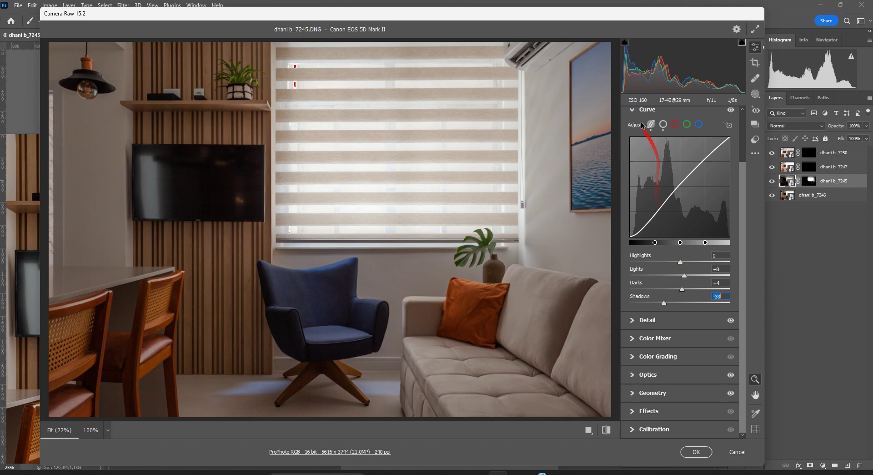
Set Highlights to -29 and Texture to +25, and apply the Camera Raw changes to the layer.
scroll(643, 132, "up", 2)
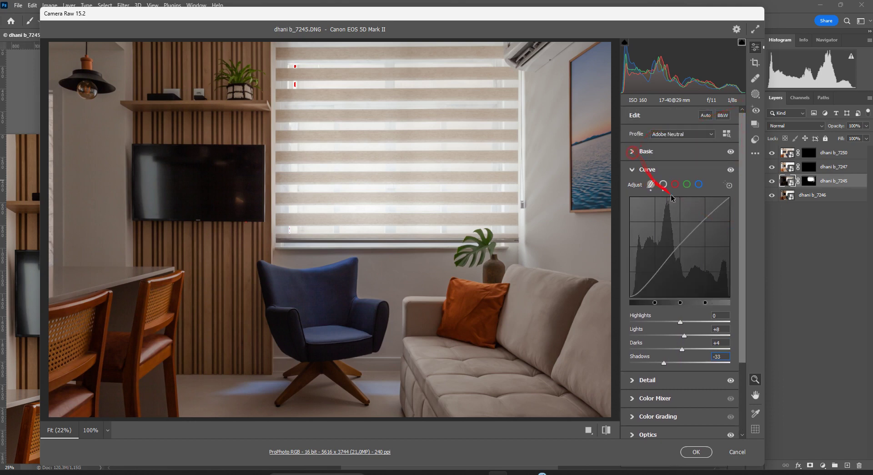
left_click_drag(678, 251, 668, 253)
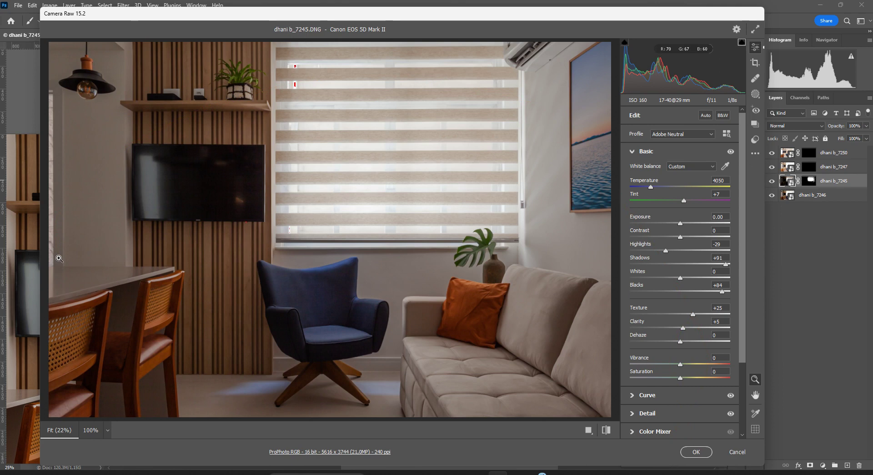
left_click(696, 451)
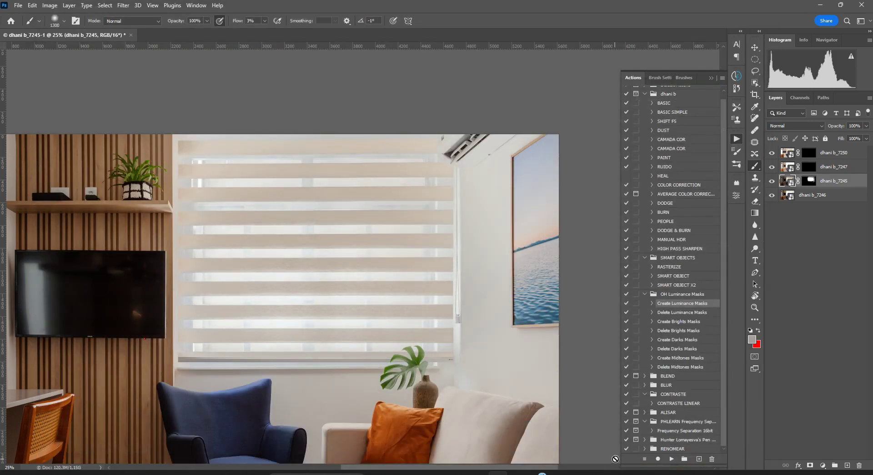
Compare the window area with the dhani b_7245 layer hidden and shown.
left_click_drag(380, 238, 444, 189)
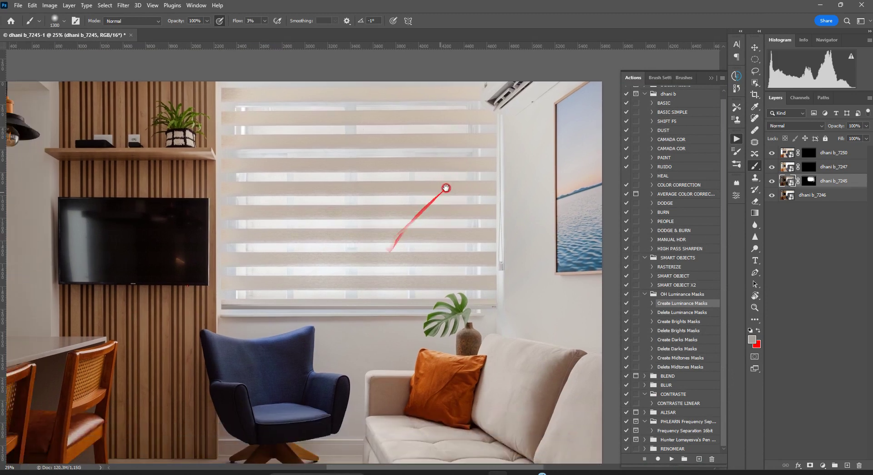
left_click(772, 181)
left_click(772, 181)
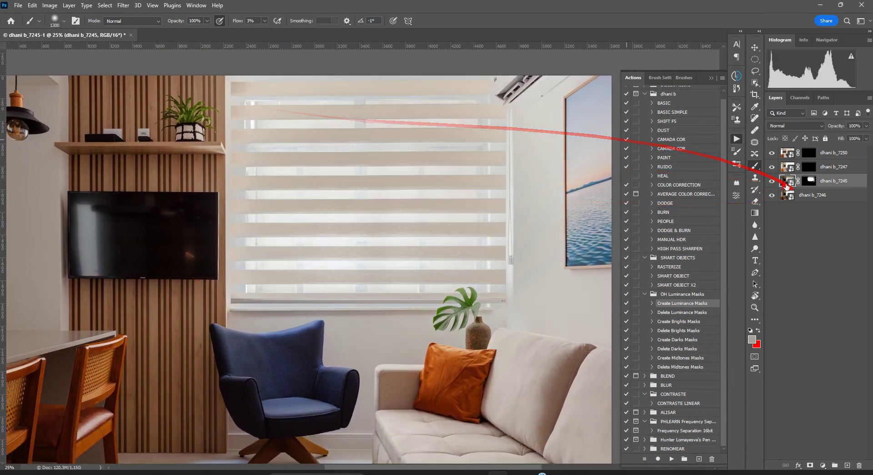
Inspect the dhani b_7245 layer mask on its own and blur it by running the 300 action of the BLUR set.
left_click(807, 182)
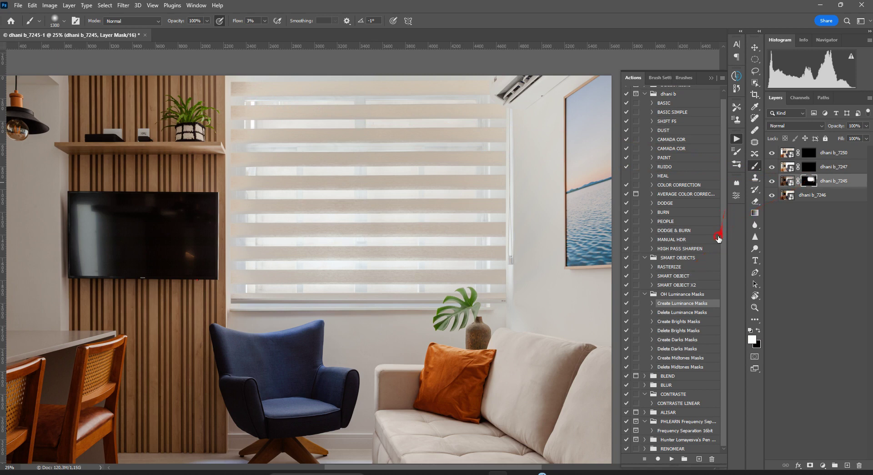
left_click(644, 385)
left_click(810, 181, "alt")
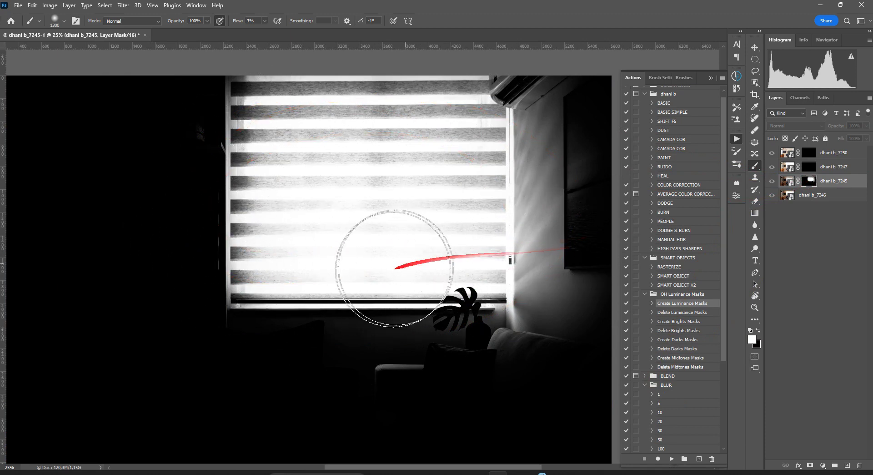
left_click(809, 181, "alt")
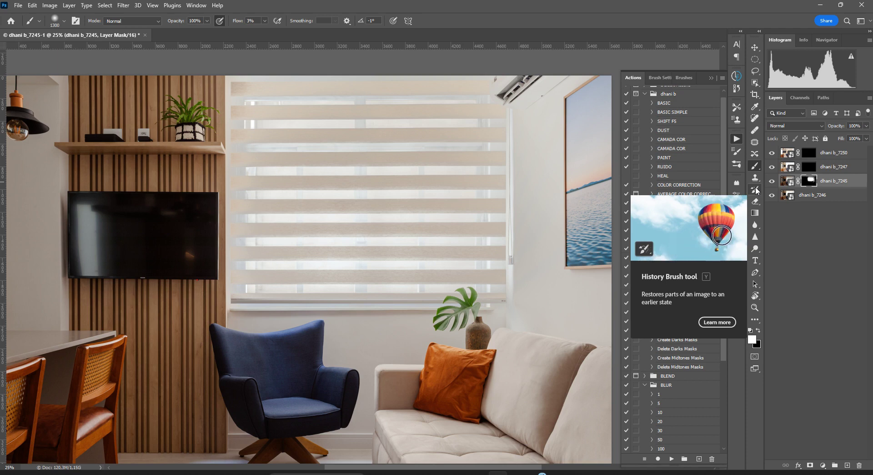
left_click_drag(724, 348, 723, 411)
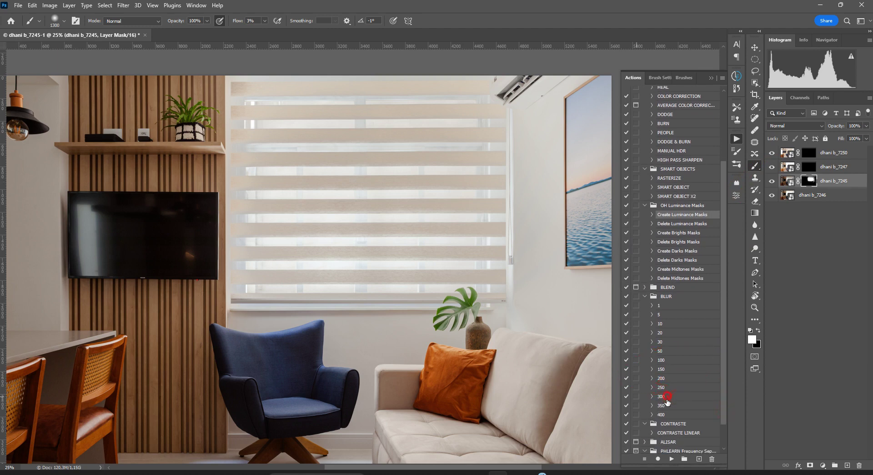
left_click(667, 397)
left_click(671, 459)
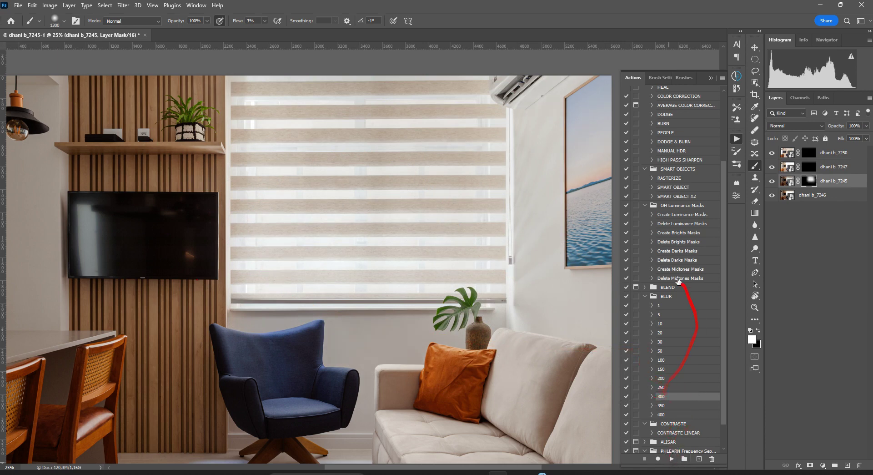
left_click(123, 5)
mouse_move(166, 125)
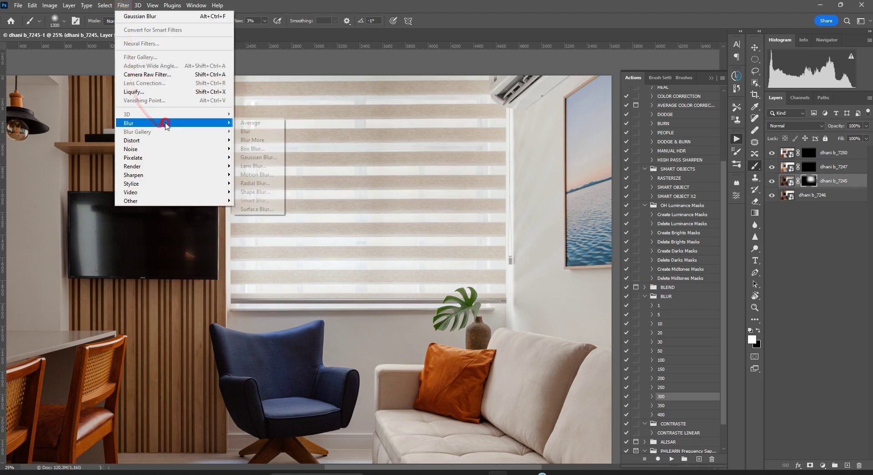
left_click(257, 157)
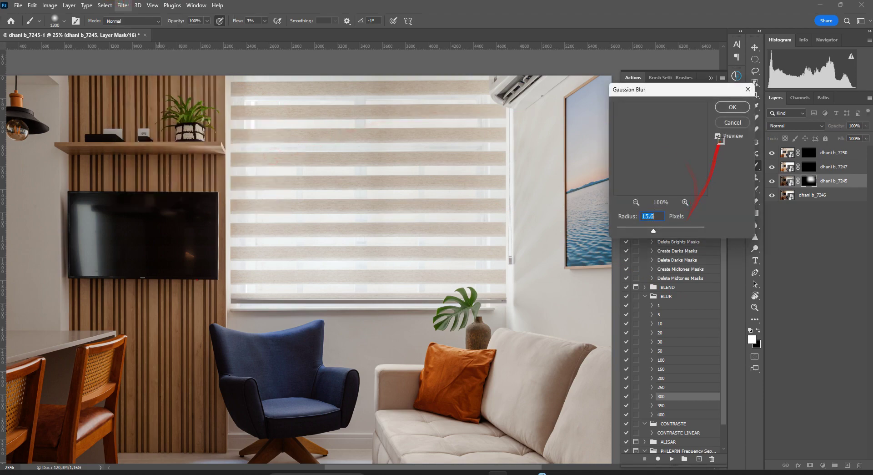
left_click(730, 123)
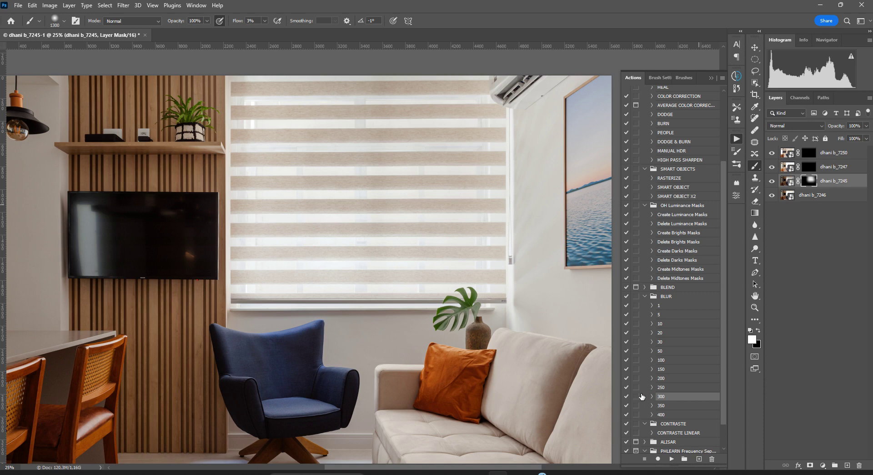
Open the dhani b_7246 smart object layer in Camera Raw.
left_click_drag(401, 279, 395, 223)
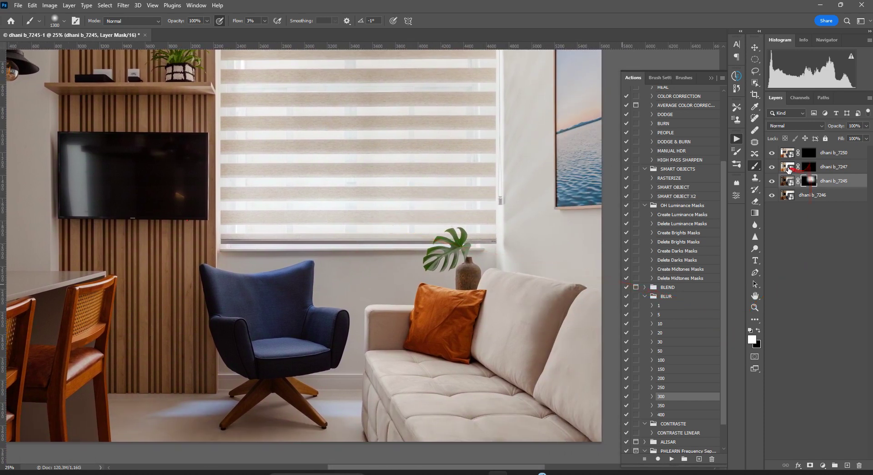
left_click(791, 197)
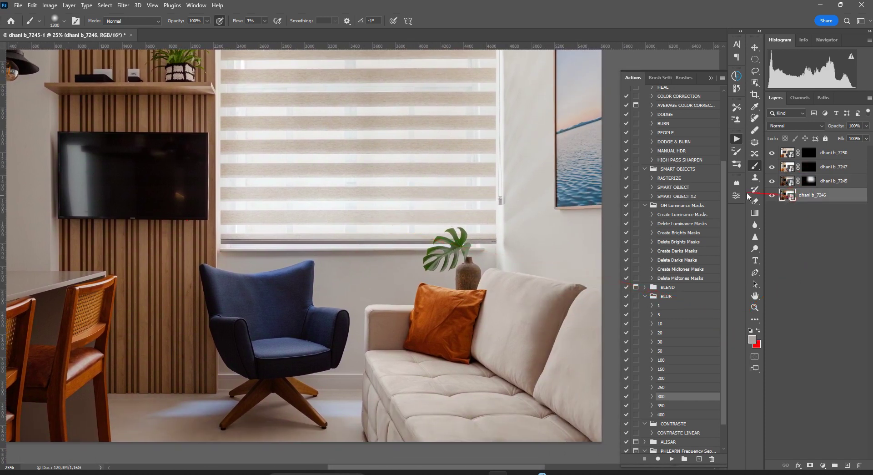
scroll(396, 223, "left", 5)
mouse_move(403, 258)
left_mouse_down()
mouse_move(274, 401)
mouse_move(439, 332)
mouse_move(537, 265)
mouse_move(301, 367)
mouse_move(297, 388)
mouse_move(275, 405)
mouse_move(785, 196)
left_mouse_up()
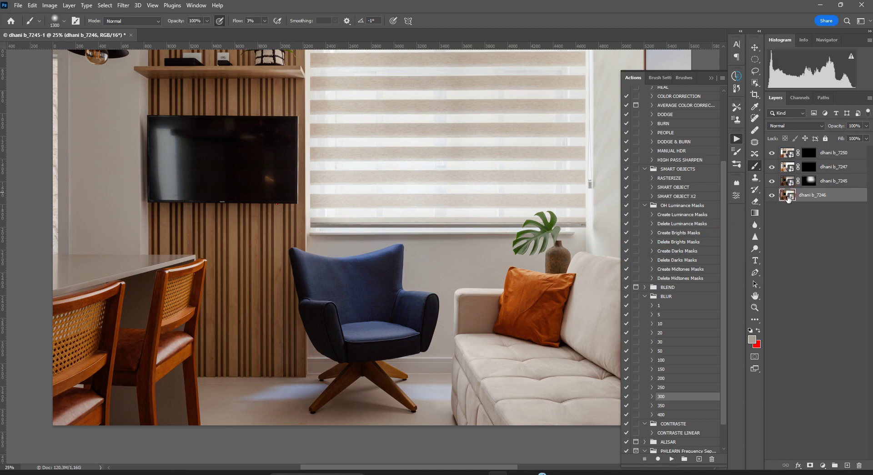
double_click(789, 196)
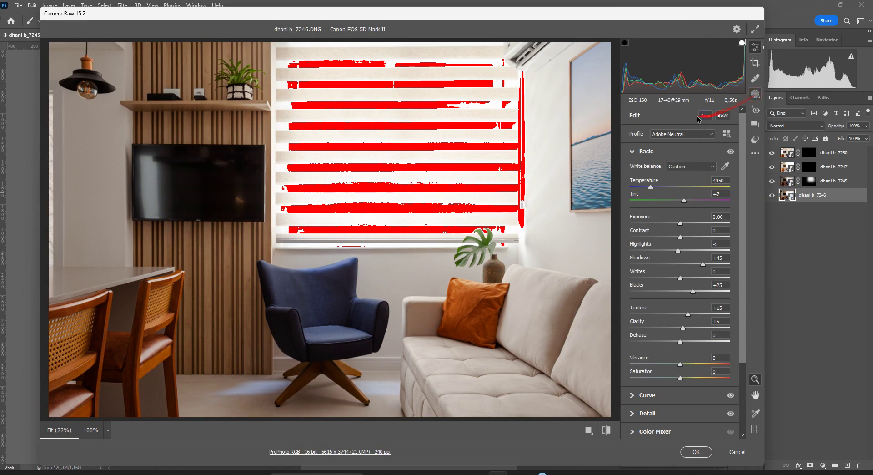
Add a Color Range mask sampled from the bluish light on the floor, with Temperature +23 and Tint -5.
left_click(755, 95)
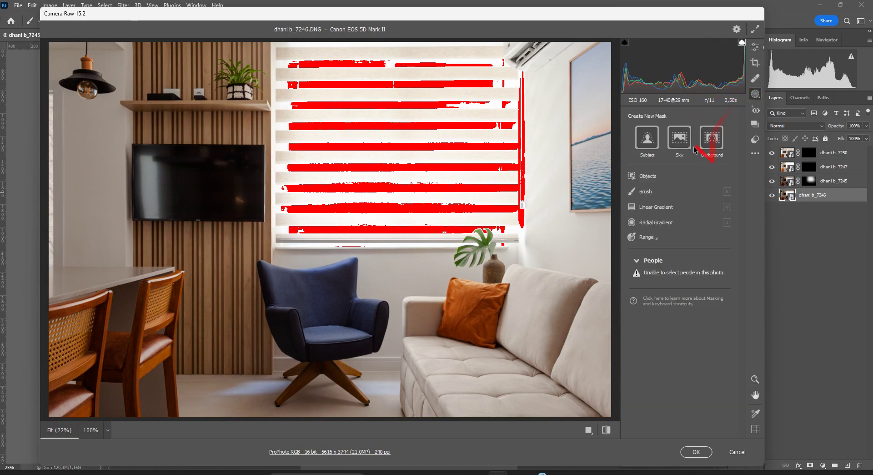
left_click(655, 238)
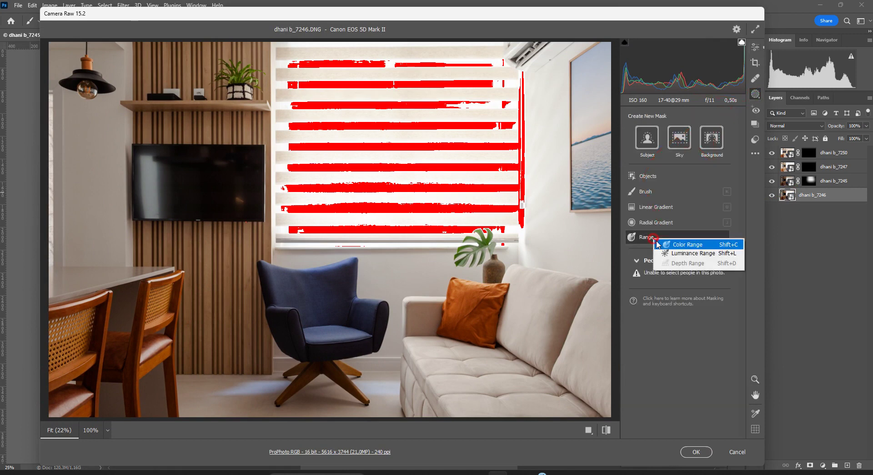
left_click(681, 246)
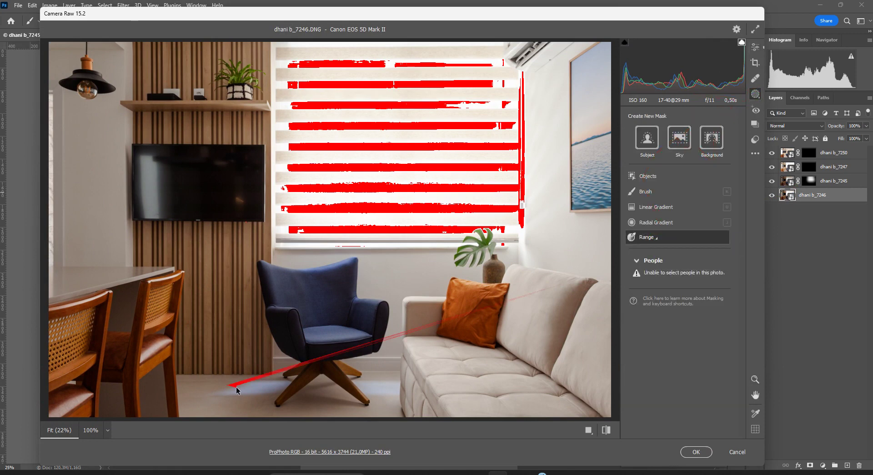
left_click(265, 387)
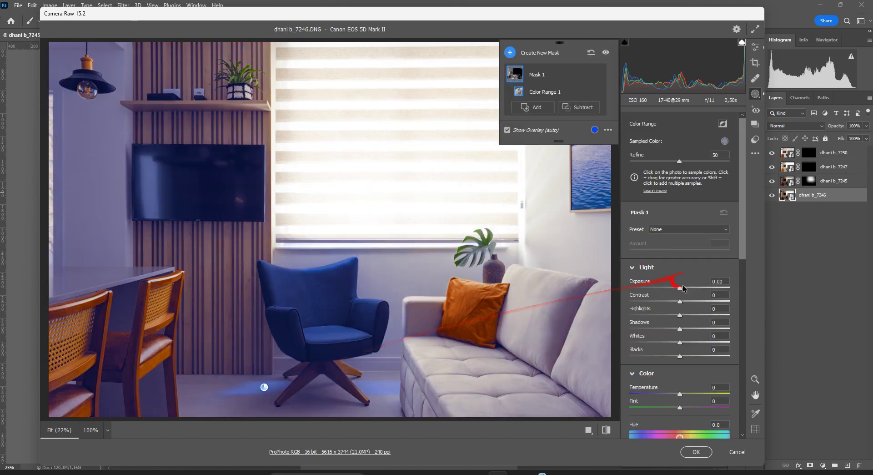
left_click_drag(741, 249, 736, 298)
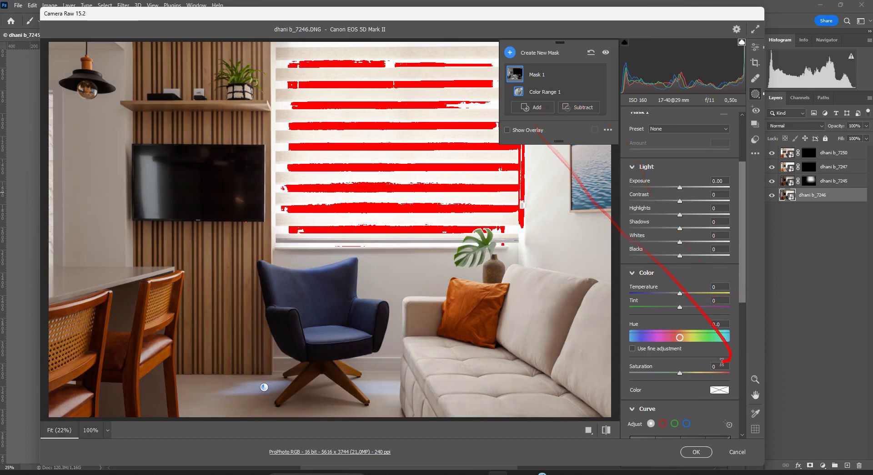
mouse_move(680, 293)
left_mouse_down()
mouse_move(692, 294)
mouse_move(683, 308)
mouse_move(691, 309)
mouse_move(679, 309)
left_mouse_up()
Intersect the mask with a brush painted over the bluish light patch on the floor beside the armchair.
mouse_move(566, 113)
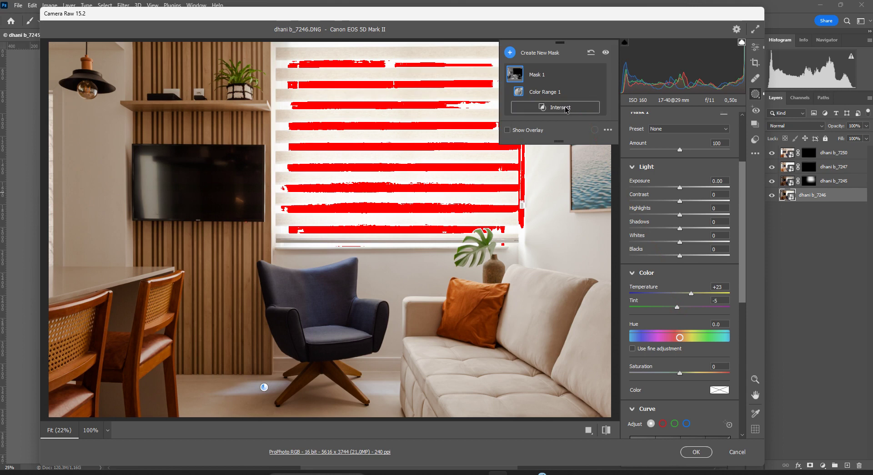
left_click(567, 110)
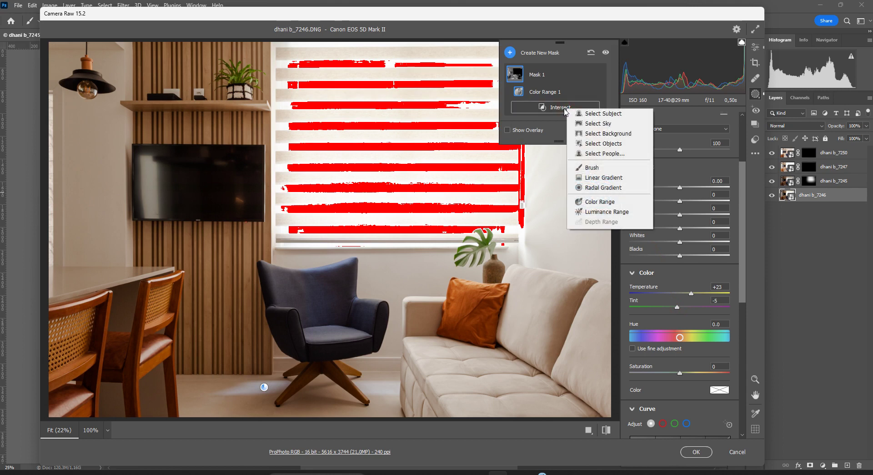
left_click(598, 170)
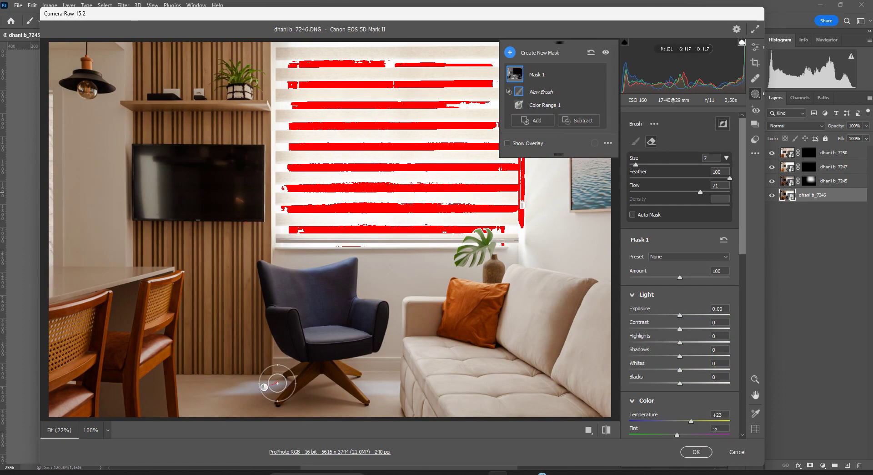
key("y")
mouse_move(270, 385)
left_mouse_down()
mouse_move(218, 393)
mouse_move(305, 387)
mouse_move(287, 401)
mouse_move(250, 392)
mouse_move(284, 376)
mouse_move(224, 400)
mouse_move(298, 396)
left_mouse_up()
key("y")
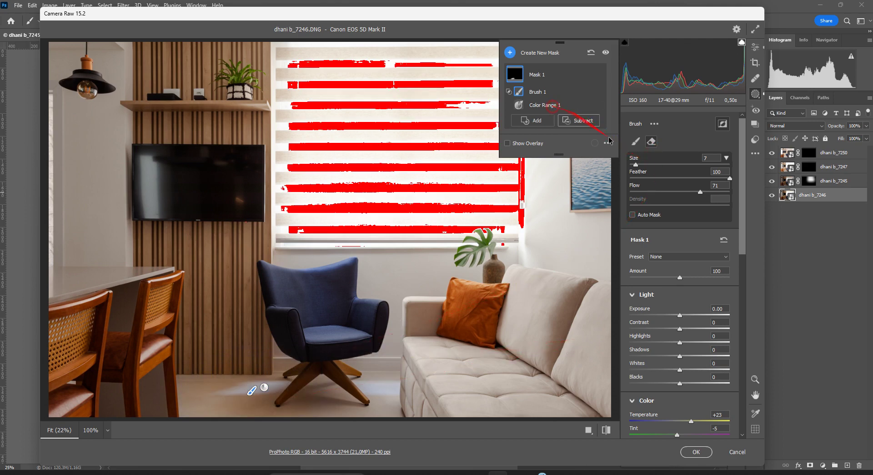
Set the mask's Color Range refinement to 24, check its coverage, and apply the Camera Raw changes.
left_click(542, 105)
left_click_drag(680, 163, 654, 162)
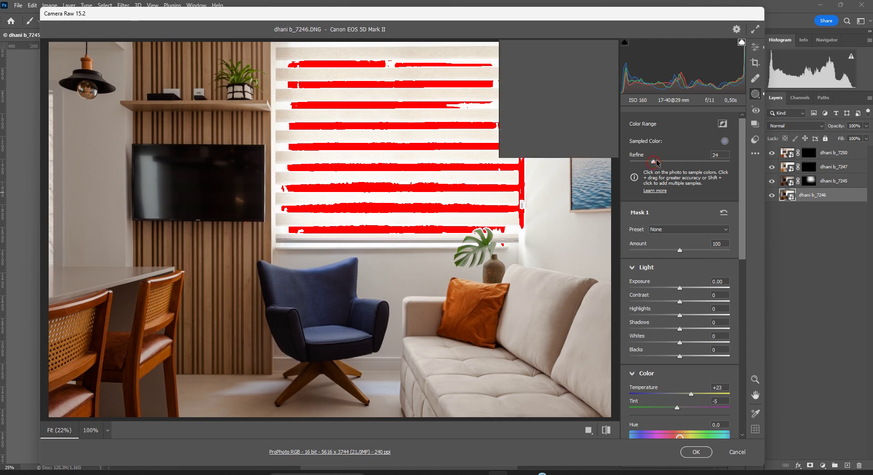
key("y")
key("y")
key("y")
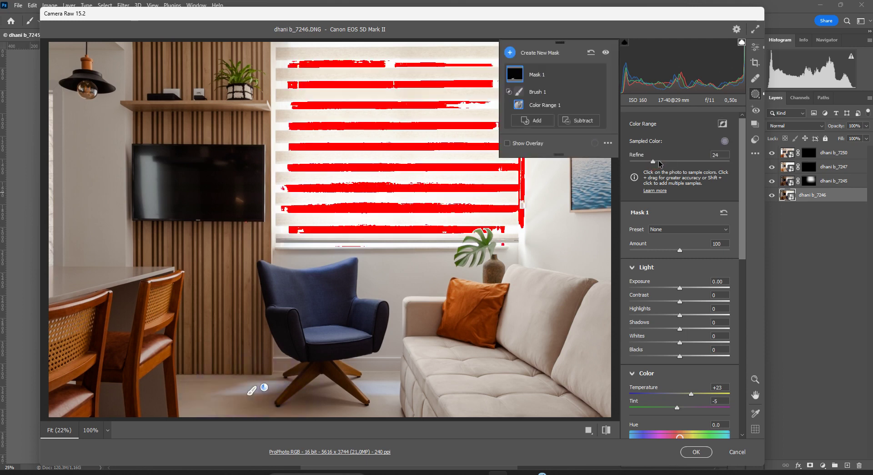
key("y")
key("y")
left_click(696, 452)
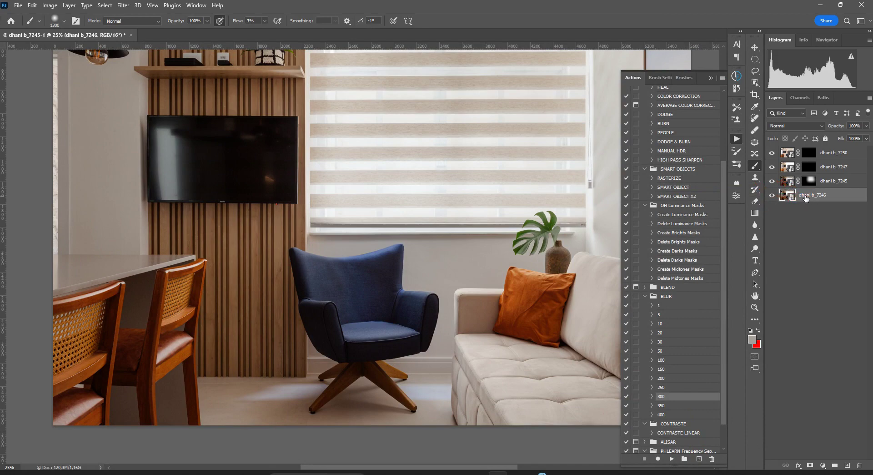
Try a new smart object via copy of dhani b_7246, view it in Camera Raw, and delete the copy.
right_click(806, 198)
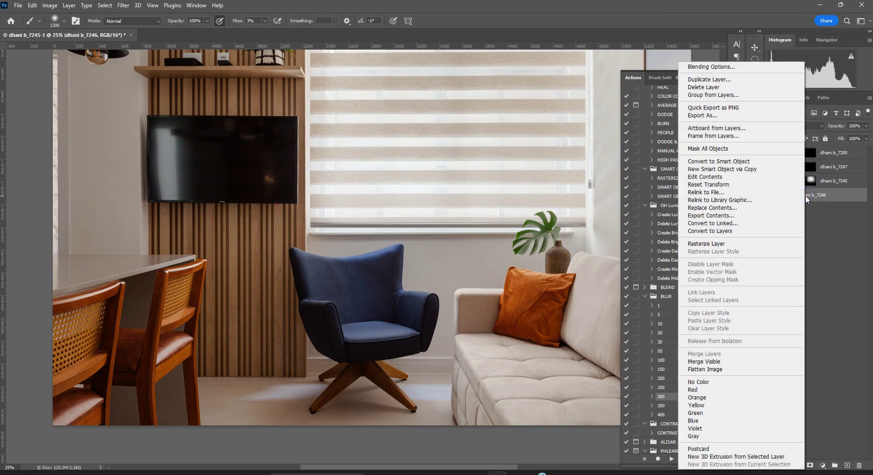
left_click(755, 171)
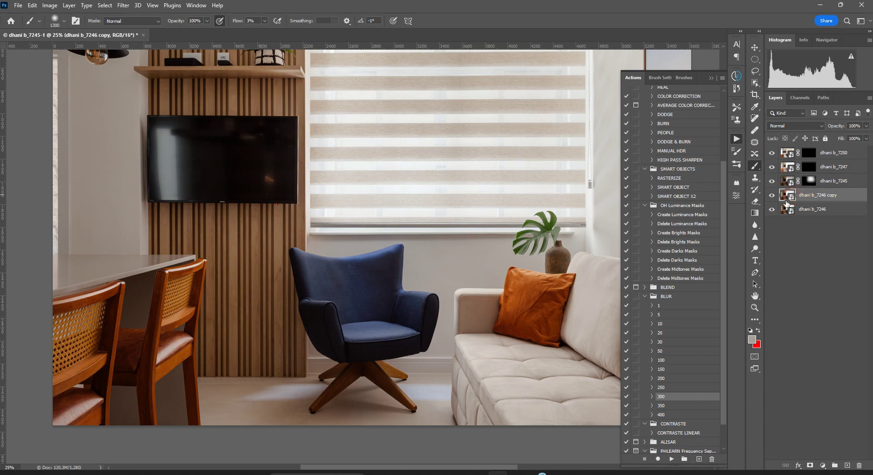
double_click(788, 194)
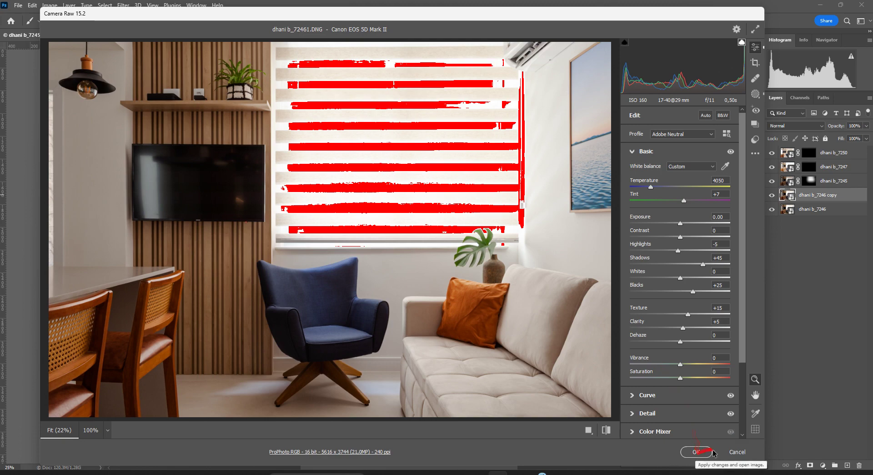
left_click(738, 452)
left_click(461, 195)
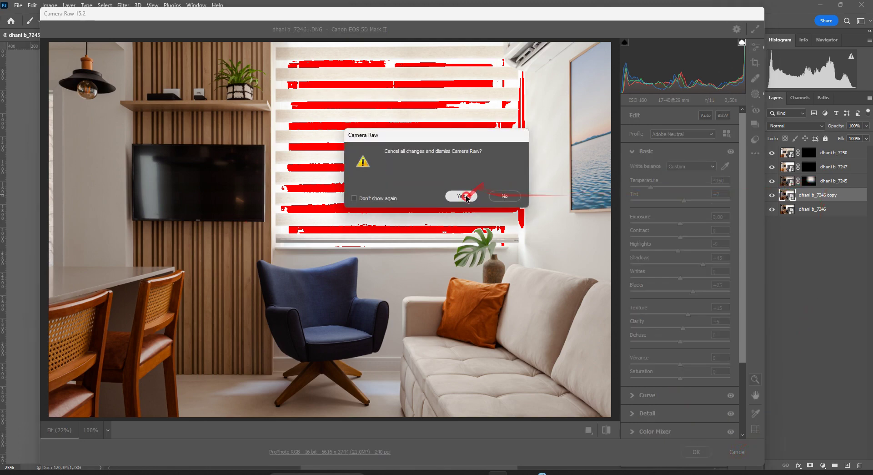
left_click_drag(809, 197, 859, 464)
With the dhani b_7247 layer active, compare the Darks channels, load Darks 2 as a selection, and restore the RGB view.
left_click(789, 169)
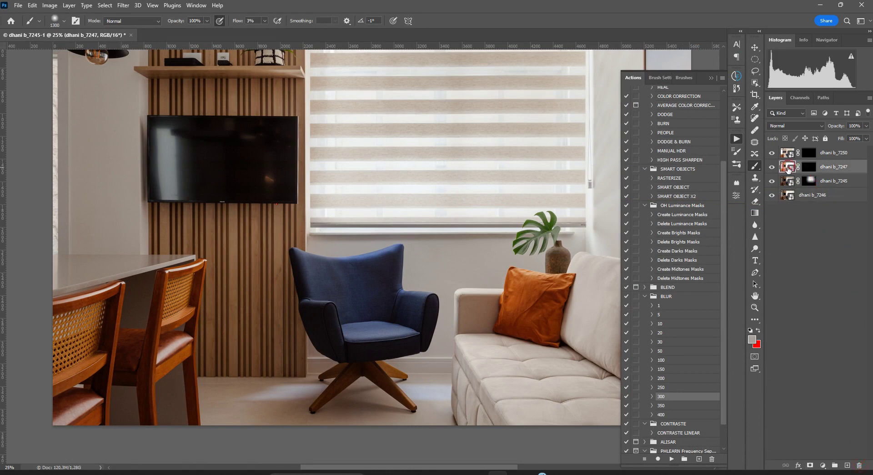
left_click(799, 98)
left_click(790, 286)
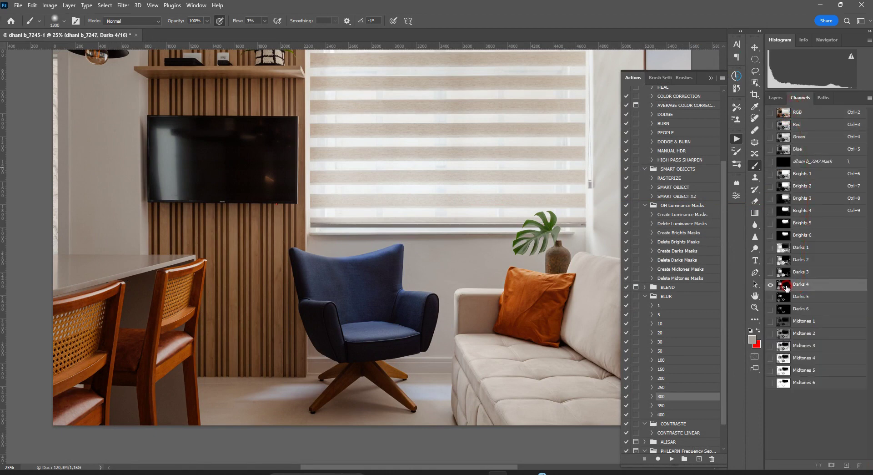
left_click(788, 273)
left_click(787, 262)
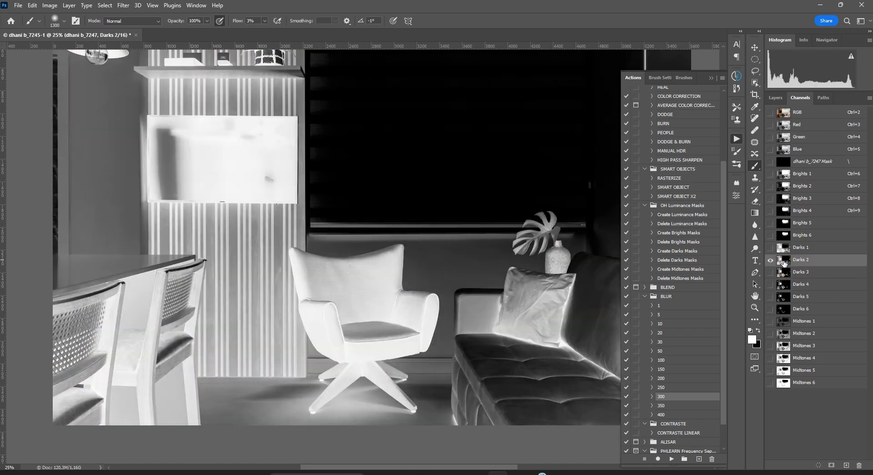
left_click(783, 261, "ctrl")
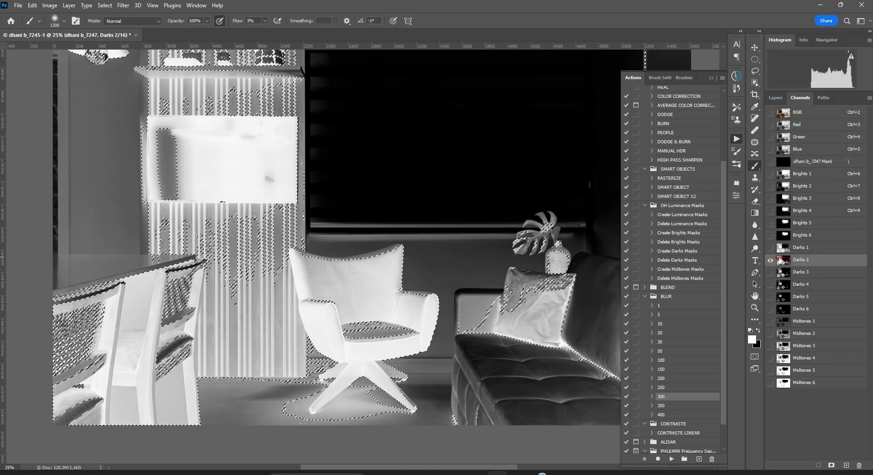
left_click(797, 112)
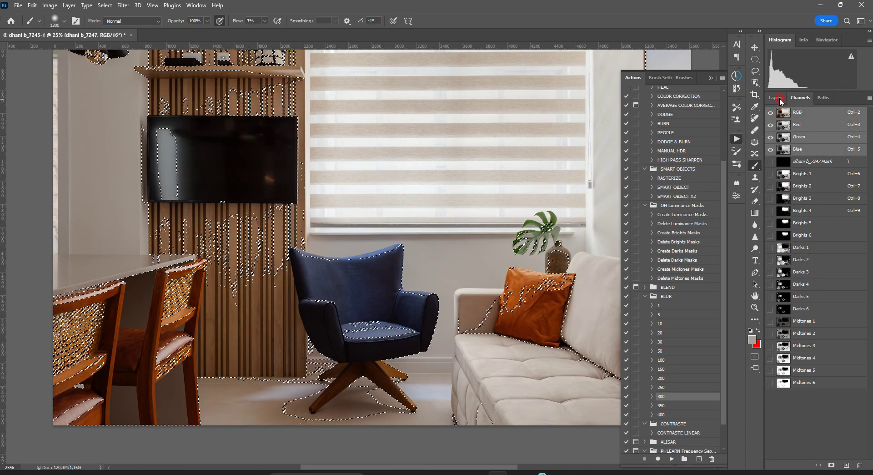
Target the dhani b_7247 layer mask with default colors and set the brush to 2700 px size and 9% flow.
left_click(776, 98)
left_click(810, 166)
key("d")
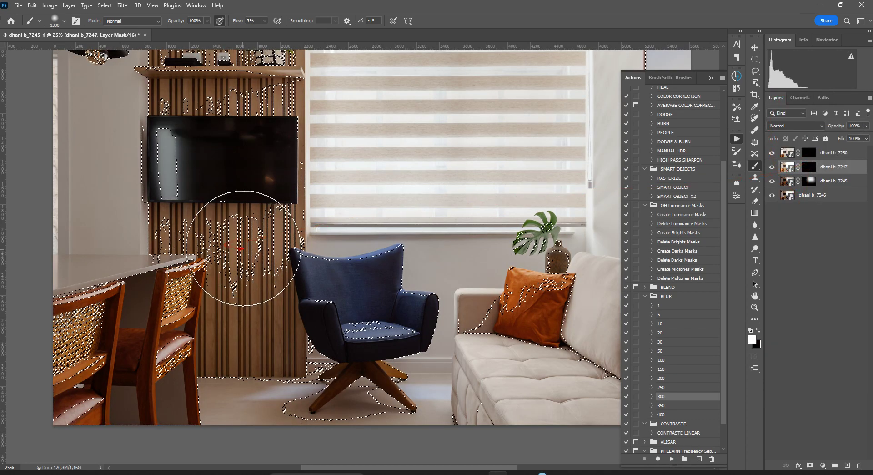
key("bracketright")
key("bracketright")
key("bracketright")
key("bracketright")
key("bracketright")
key("bracketright")
key("bracketright")
key("bracketright")
key("bracketright")
key("bracketright")
key("bracketright")
key("bracketright")
key("bracketright")
key("bracketright")
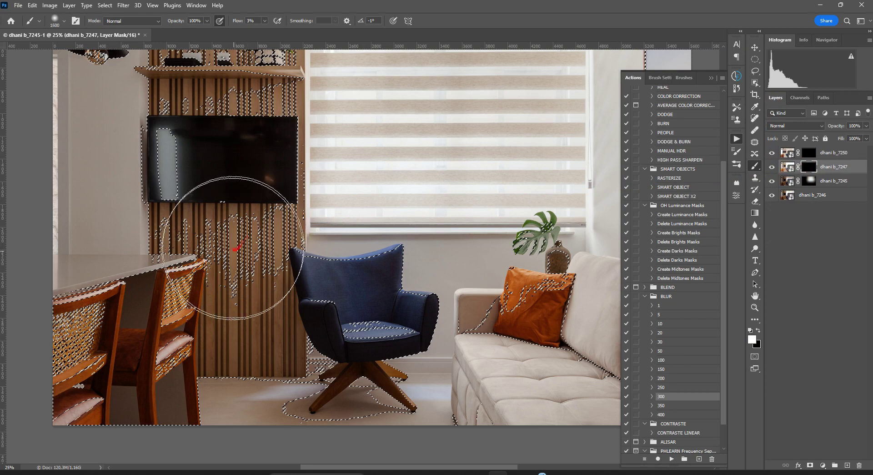
left_click(242, 21)
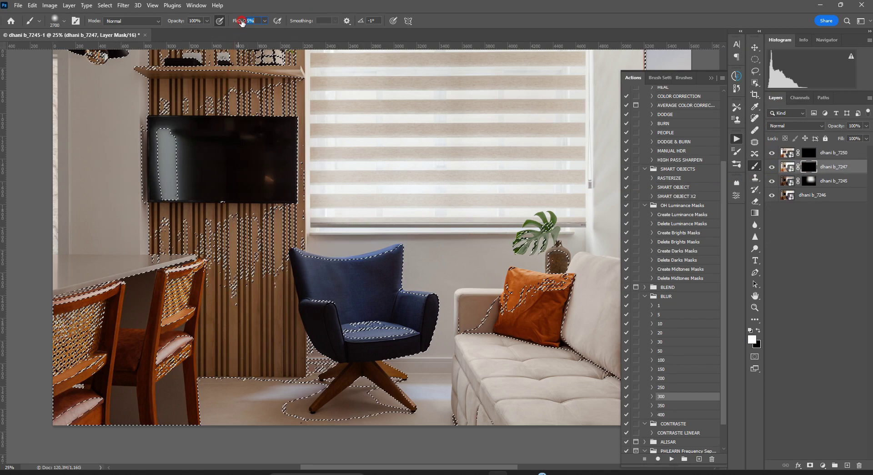
Paint white on the dhani b_7247 mask through the Darks 2 selection over the room's dark areas, and deselect.
mouse_move(236, 81)
left_mouse_down()
mouse_move(191, 130)
mouse_move(169, 96)
mouse_move(191, 79)
mouse_move(197, 91)
mouse_move(126, 134)
mouse_move(66, 206)
mouse_move(204, 218)
mouse_move(201, 312)
mouse_move(93, 342)
mouse_move(219, 274)
mouse_move(218, 351)
mouse_move(131, 369)
mouse_move(254, 378)
mouse_move(341, 329)
mouse_move(409, 331)
mouse_move(316, 389)
mouse_move(567, 336)
mouse_move(544, 331)
mouse_move(260, 373)
mouse_move(207, 225)
mouse_move(152, 128)
mouse_move(128, 141)
mouse_move(155, 166)
mouse_move(156, 190)
mouse_move(173, 168)
mouse_move(199, 163)
mouse_move(209, 180)
left_mouse_up()
mouse_move(387, 311)
left_mouse_down()
mouse_move(308, 310)
mouse_move(333, 346)
mouse_move(190, 151)
mouse_move(157, 169)
mouse_move(207, 272)
left_mouse_up()
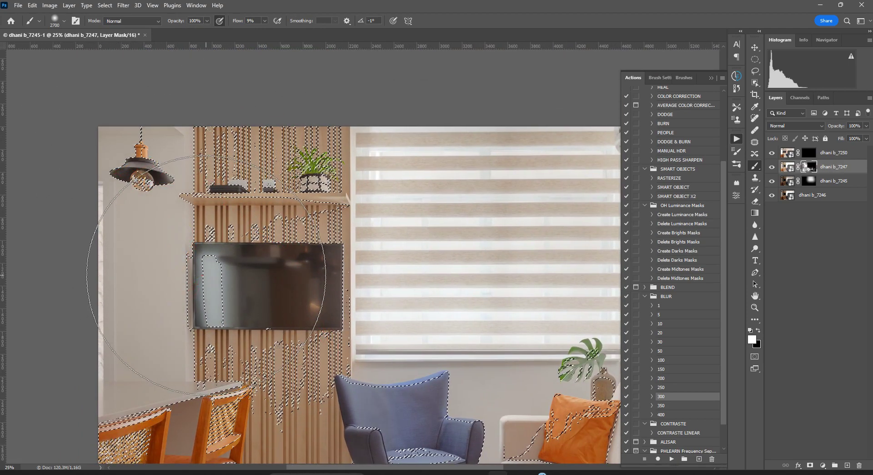
key("ctrl+0")
key("ctrl+minus")
mouse_move(211, 136)
left_mouse_down()
mouse_move(200, 95)
mouse_move(198, 317)
mouse_move(337, 371)
mouse_move(219, 360)
mouse_move(491, 364)
mouse_move(448, 351)
mouse_move(439, 378)
mouse_move(439, 345)
mouse_move(598, 301)
mouse_move(795, 140)
mouse_move(799, 152)
left_mouse_up()
key("ctrl+d")
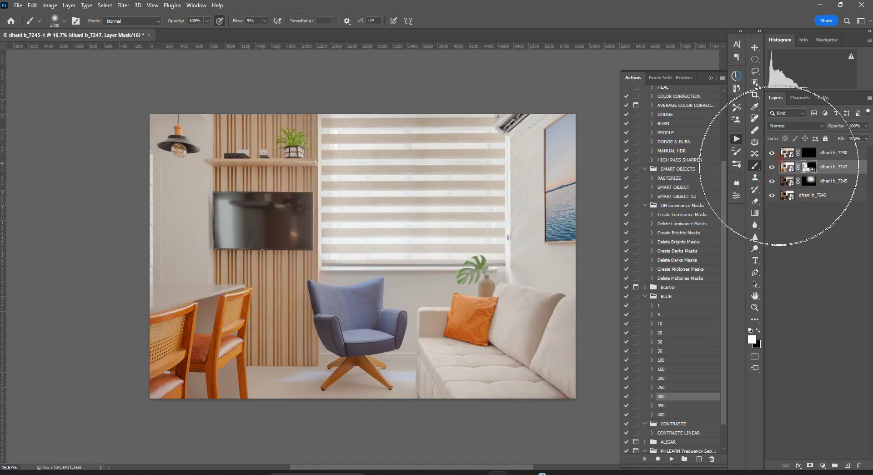
Open the dhani b_7247 layer in Camera Raw and set Exposure to -0.25 and Highlights to -32.
left_click(788, 167)
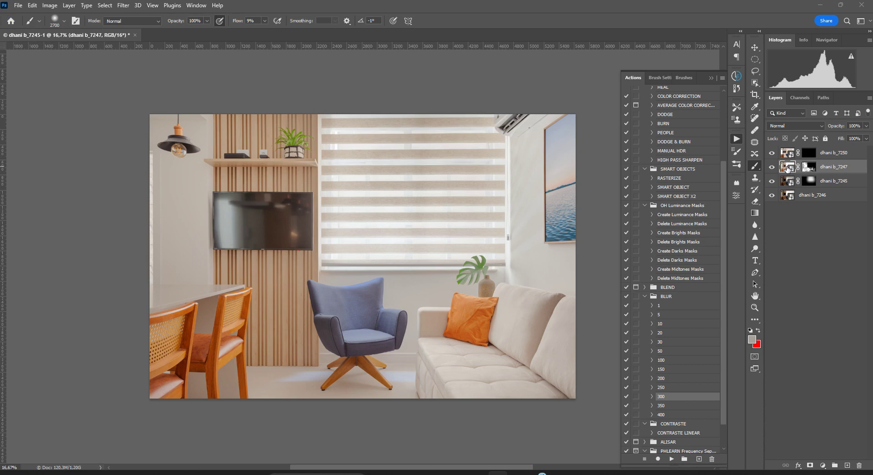
double_click(788, 166)
left_click_drag(681, 250, 679, 224)
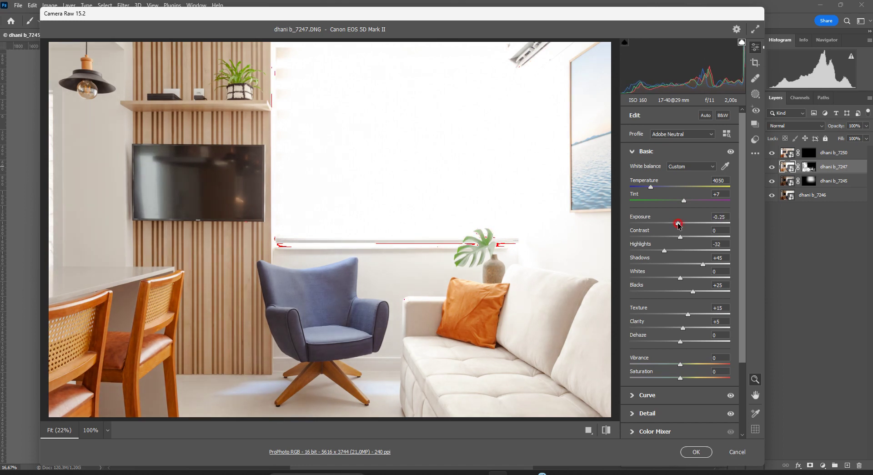
Set the parametric tone curve Shadows of dhani b_7247 to -91.
scroll(718, 307, "down", 4)
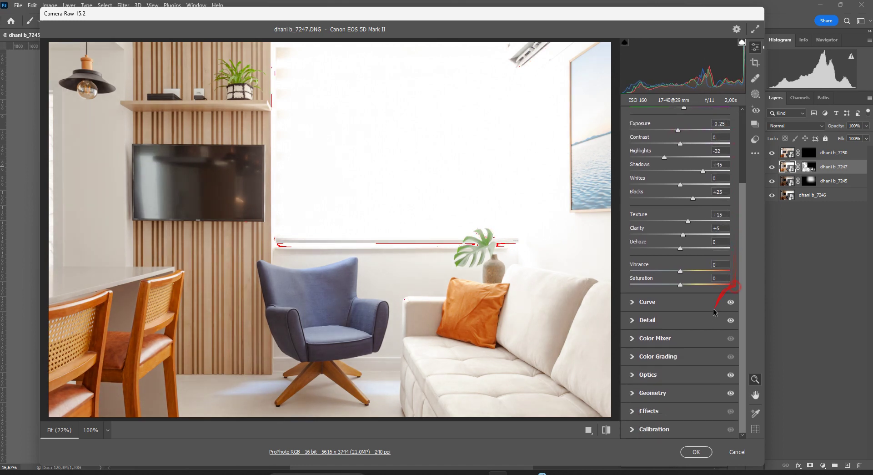
left_click(636, 303)
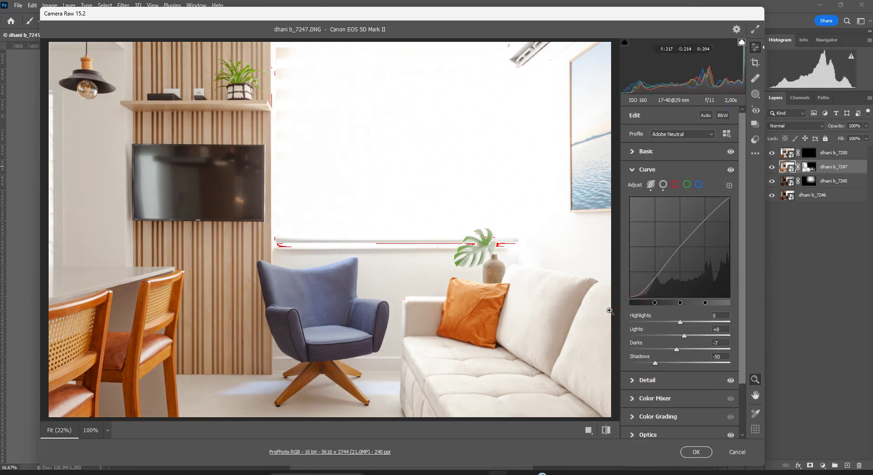
left_click_drag(653, 363, 635, 362)
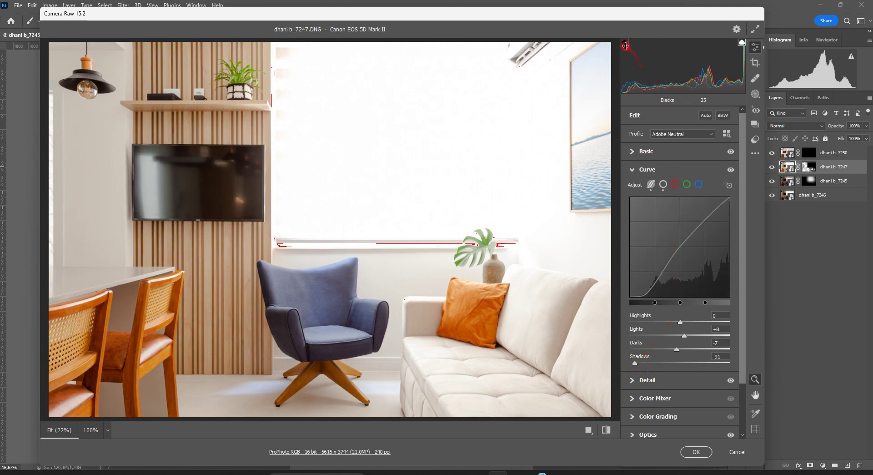
With shadow clipping shown, set the parametric curve's Lights to +10, Darks to -16 and Shadows to -100, and readjust the Basic tone sliders.
left_click(625, 42)
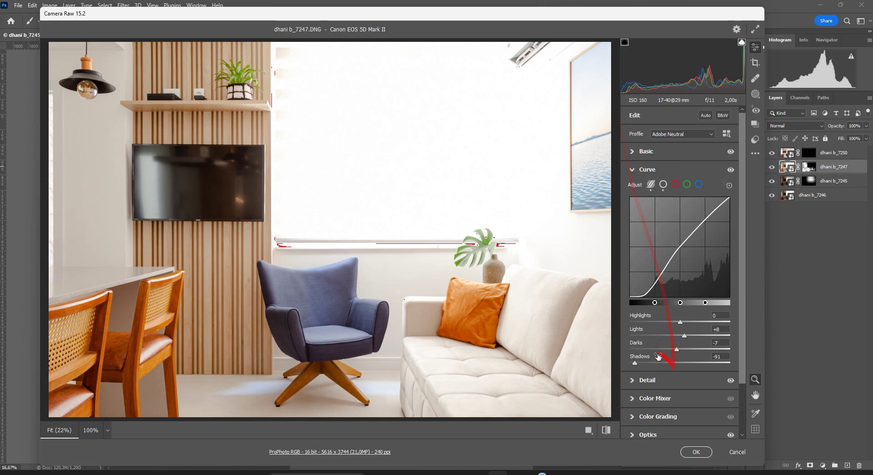
left_click_drag(636, 364, 686, 336)
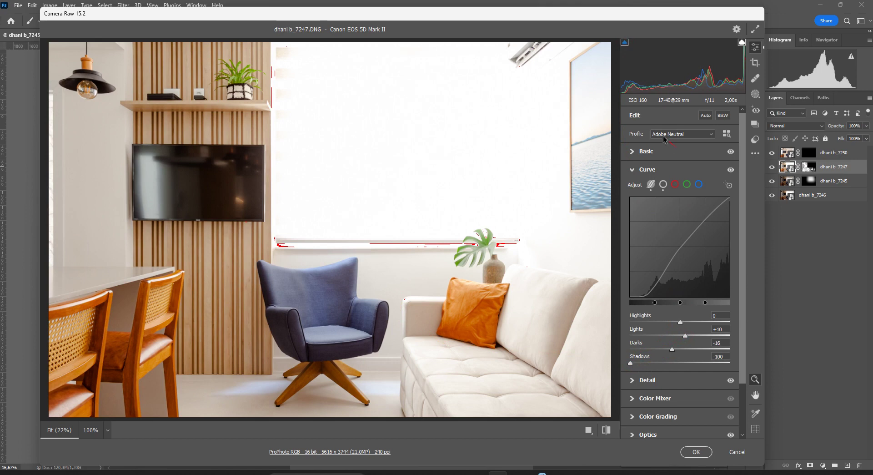
left_click(636, 153)
left_click_drag(667, 252, 671, 251)
left_click(678, 223)
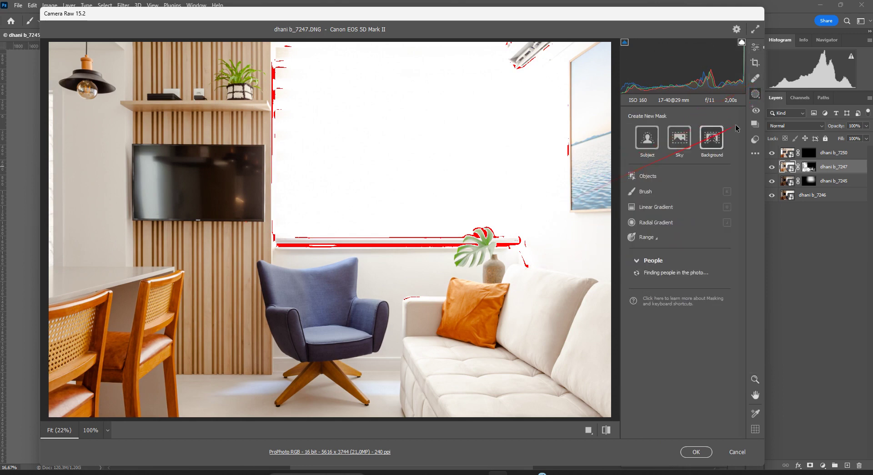
Create a Color Range mask sampled from the bluish floor patch, with Refine 40 and Temperature +15.
left_click(661, 240)
left_click(673, 251)
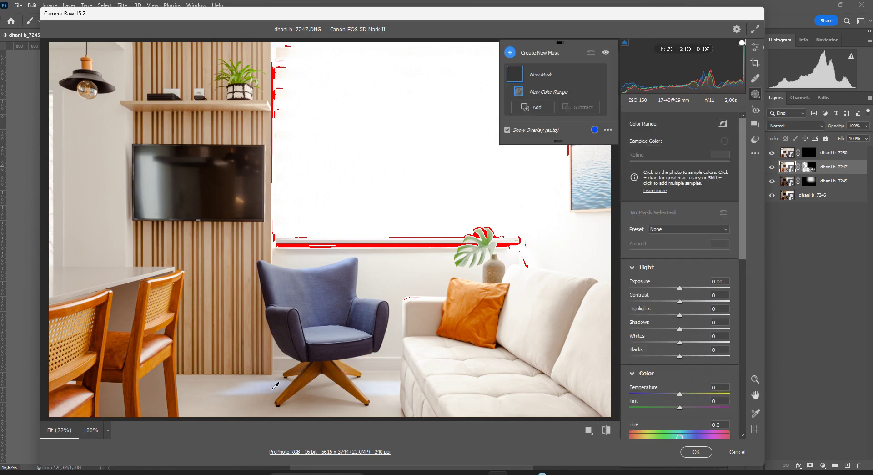
left_click(263, 387)
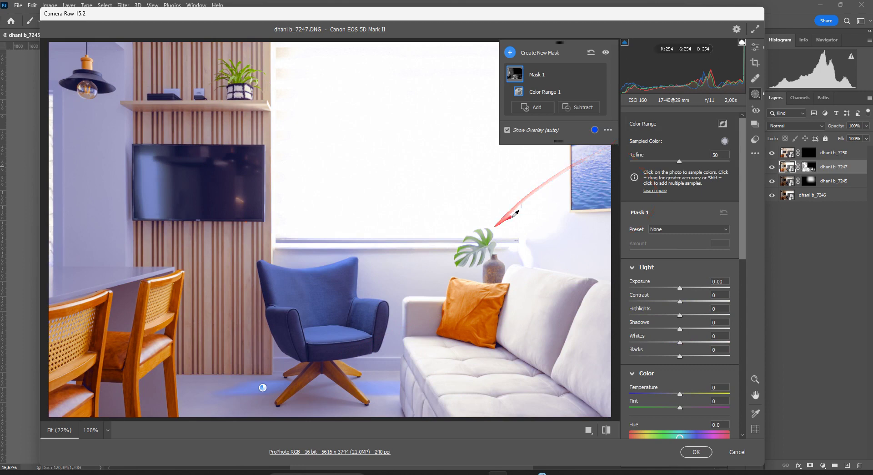
left_click_drag(680, 162, 669, 163)
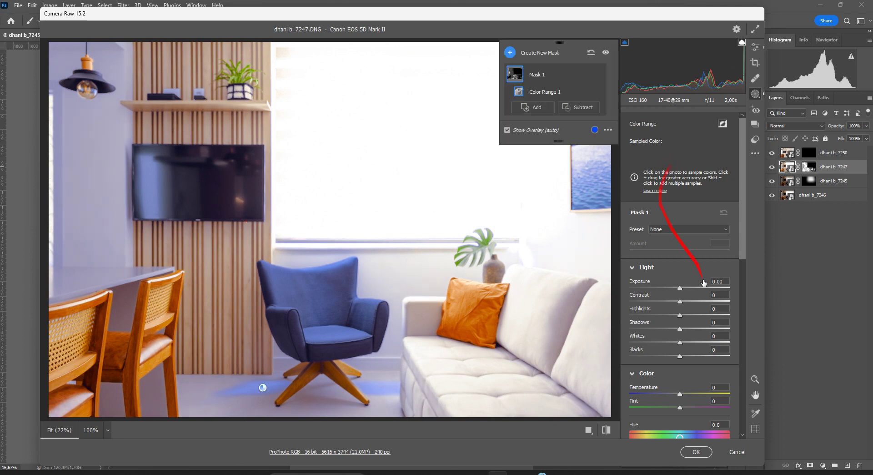
left_click_drag(672, 394, 688, 394)
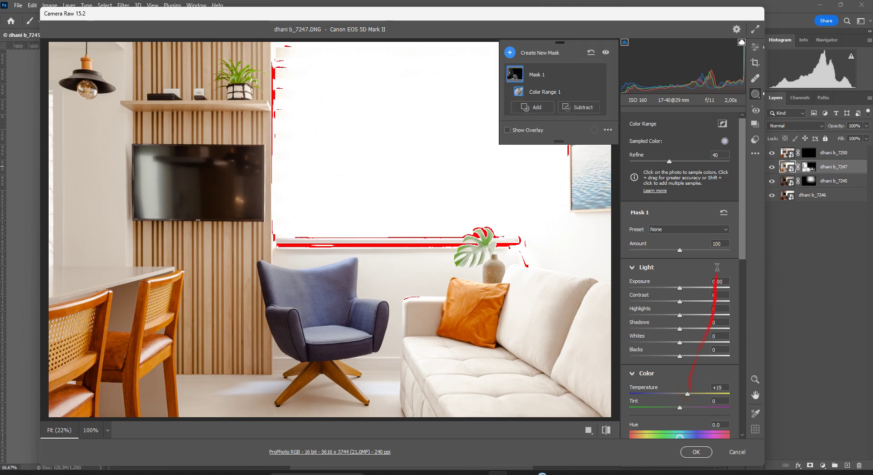
Intersect the color range mask with a brush painted over the bluish floor patch, and apply the Camera Raw edits.
left_click(564, 107)
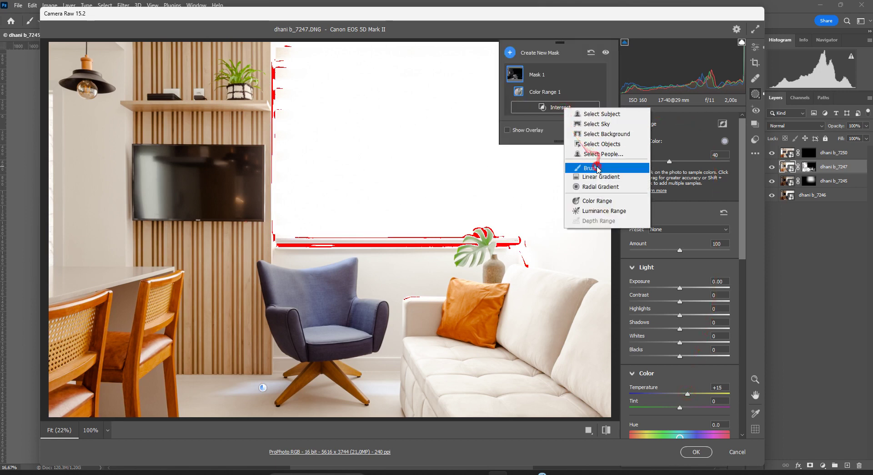
left_click(590, 166)
mouse_move(275, 383)
left_mouse_down()
mouse_move(223, 390)
mouse_move(397, 390)
mouse_move(227, 396)
left_mouse_up()
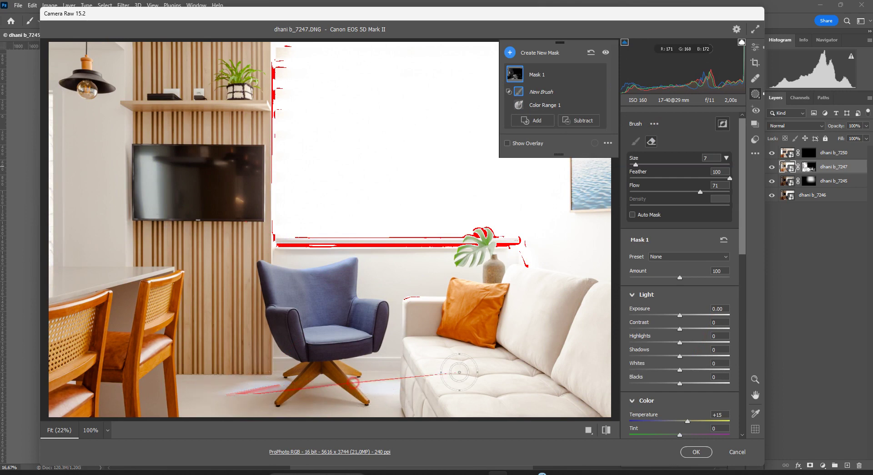
left_click(696, 452)
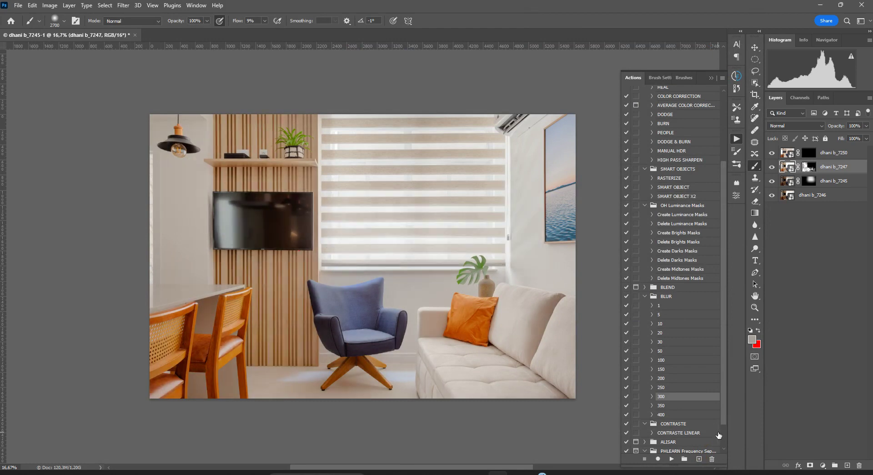
Compare the image with and without dhani b_7247, and run the BLUR 350 action on that layer's mask.
left_click(770, 168)
left_click(771, 168)
left_click(770, 167)
left_click(771, 168)
left_click(811, 168)
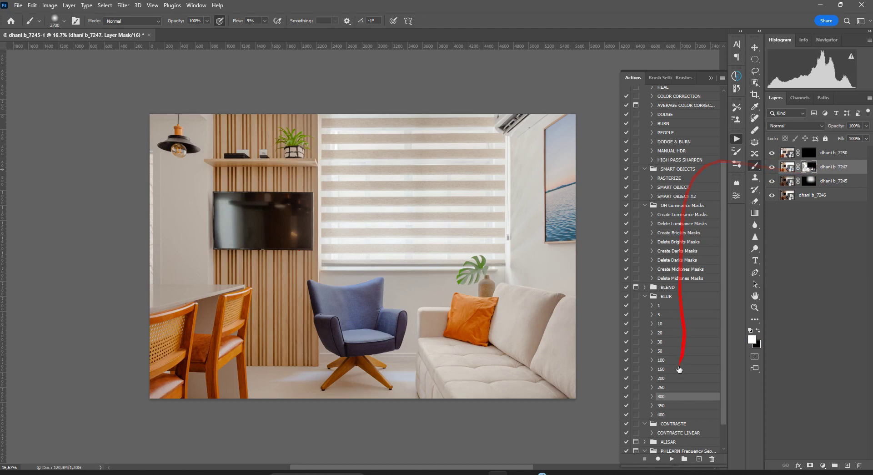
left_click(661, 405)
left_click(671, 459)
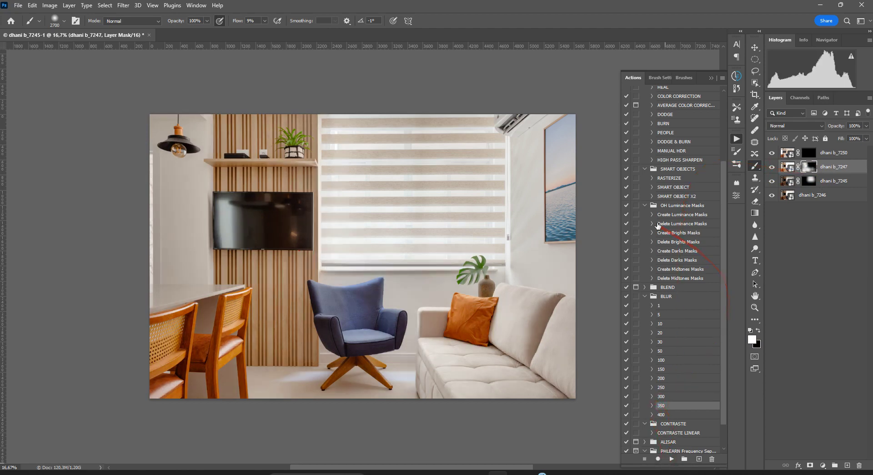
Select the pendant lamp using the Object Selection tool in Rectangle mode.
key("ctrl+plus")
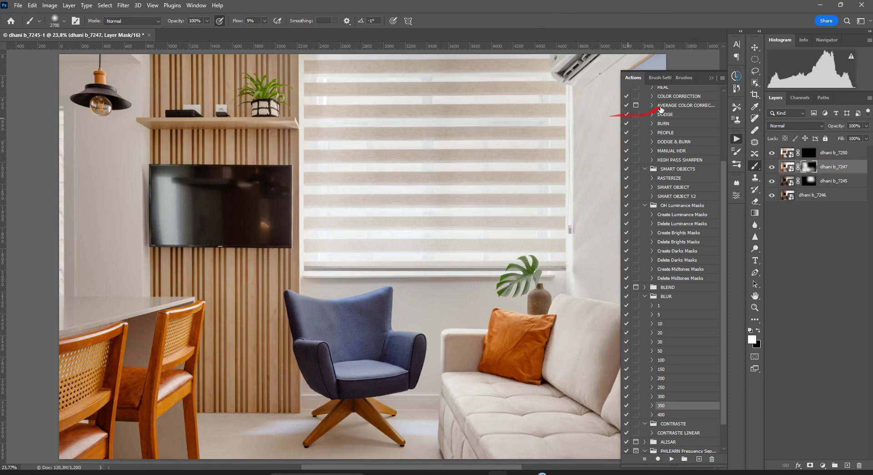
scroll(487, 136, "right", 2)
left_click(712, 78)
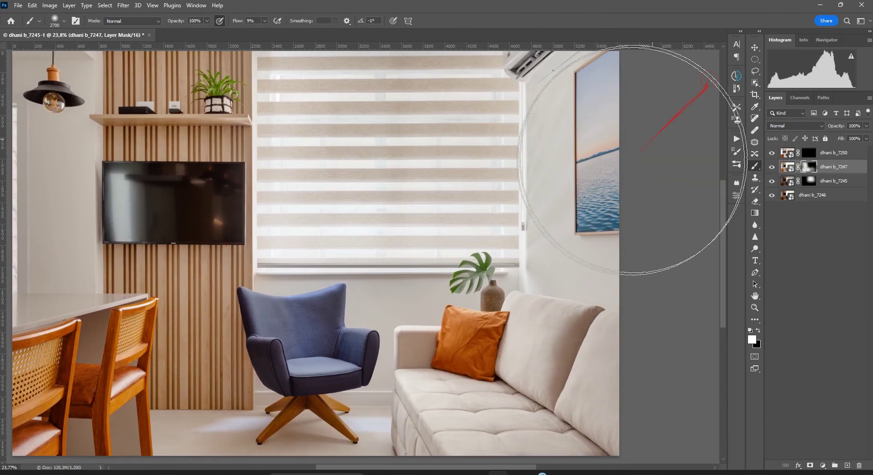
mouse_move(425, 231)
left_mouse_down()
mouse_move(538, 220)
mouse_move(487, 253)
mouse_move(489, 240)
left_mouse_up()
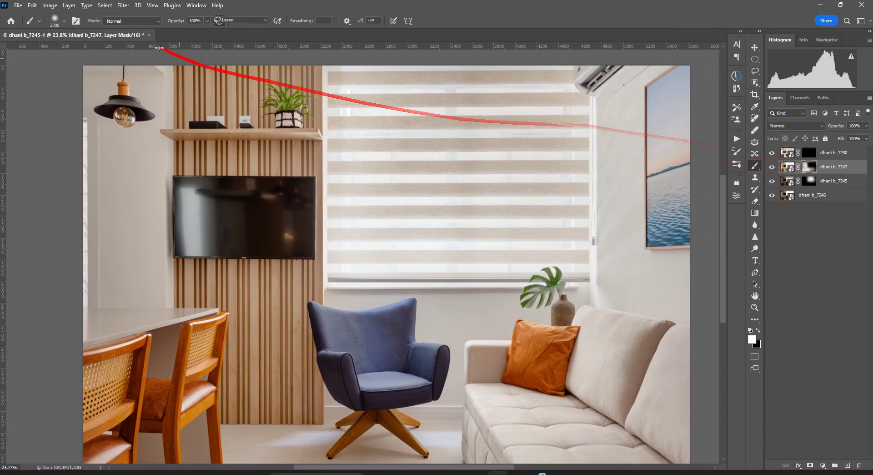
key("w")
left_click(246, 20)
left_click(249, 27)
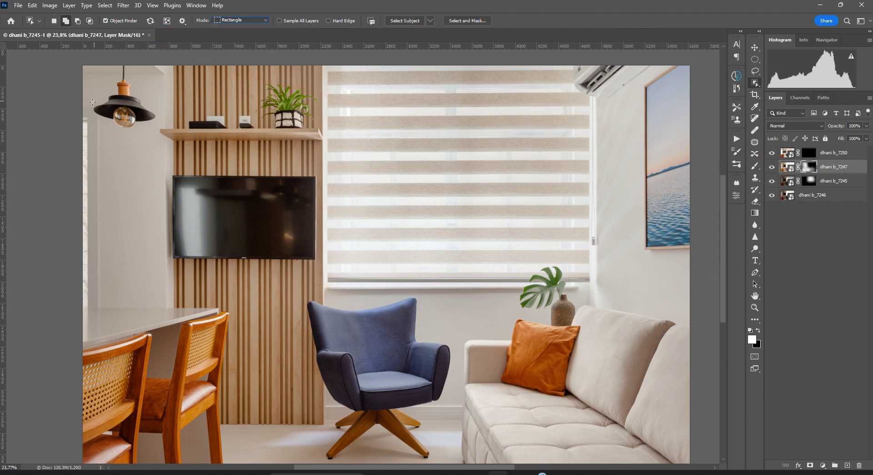
left_click_drag(93, 86, 160, 132)
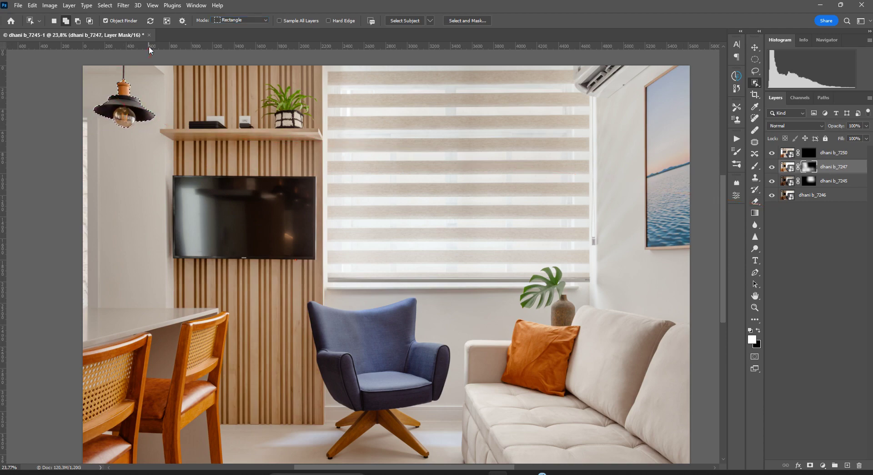
Paint black inside the lamp selection on the dhani b_7247 mask, reducing the brush size to 90 px.
key("z")
left_click_drag(125, 116, 268, 146)
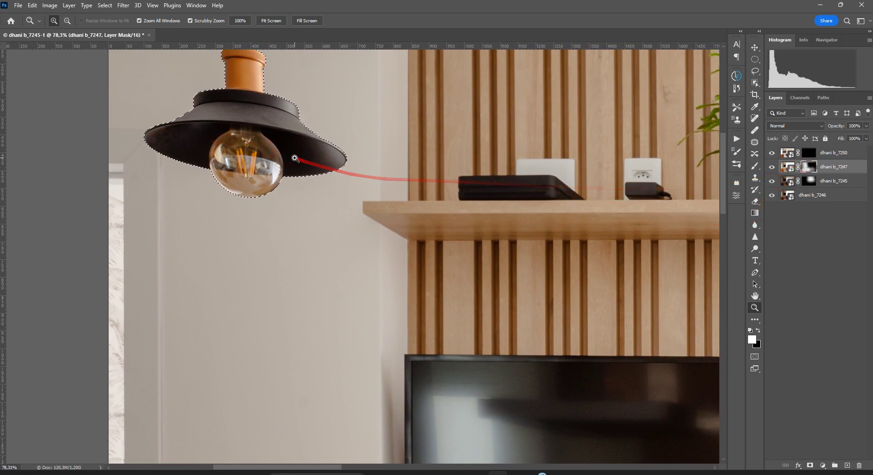
key("b")
key("x")
mouse_move(296, 156)
left_mouse_down()
mouse_move(218, 157)
mouse_move(187, 121)
mouse_move(198, 110)
mouse_move(182, 114)
mouse_move(198, 126)
mouse_move(270, 107)
mouse_move(262, 105)
mouse_move(319, 132)
mouse_move(316, 154)
mouse_move(300, 155)
mouse_move(294, 148)
mouse_move(333, 143)
mouse_move(336, 169)
mouse_move(291, 119)
mouse_move(247, 104)
mouse_move(203, 127)
mouse_move(182, 121)
mouse_move(203, 109)
mouse_move(256, 109)
mouse_move(344, 147)
mouse_move(323, 175)
mouse_move(321, 150)
left_mouse_up()
key("bracketleft")
key("bracketleft")
key("bracketleft")
key("bracketleft")
key("bracketleft")
key("bracketleft")
key("bracketleft")
key("bracketleft")
key("bracketleft")
key("bracketleft")
key("bracketleft")
key("bracketleft")
key("bracketleft")
key("bracketleft")
key("bracketleft")
key("bracketleft")
key("bracketleft")
key("bracketleft")
key("bracketleft")
key("bracketleft")
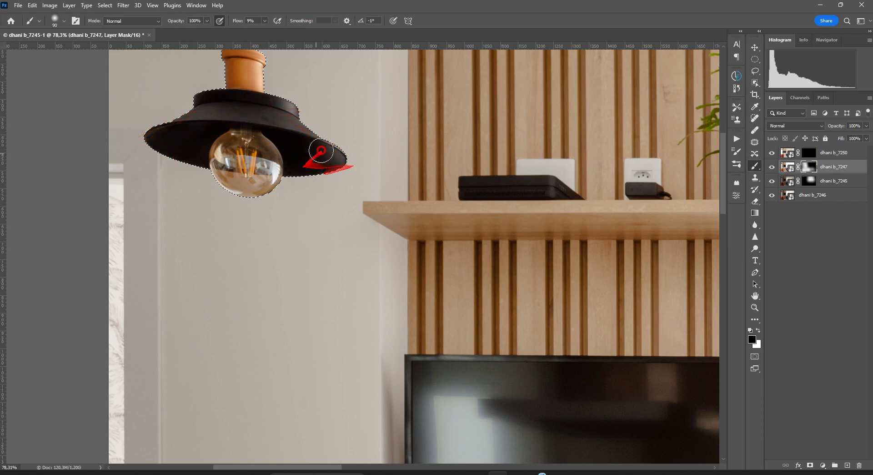
Trace a closed Pen tool path around the outer edges of the television.
scroll(321, 150, "down", 6)
scroll(321, 151, "right", 7)
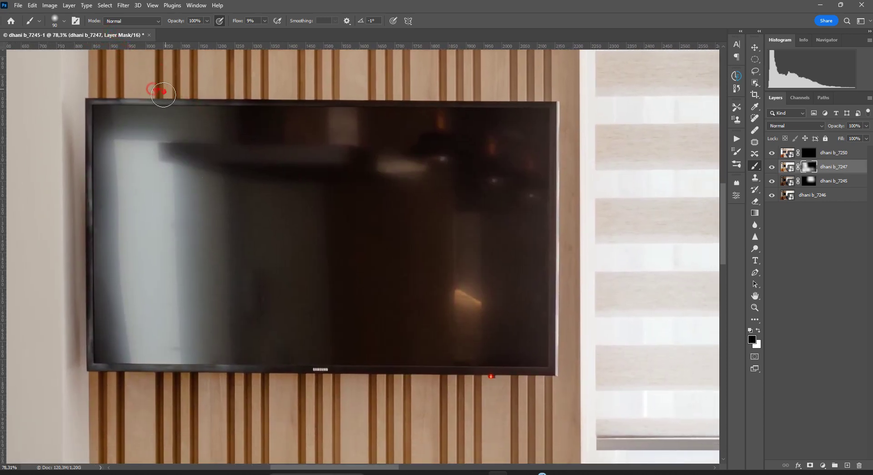
key("p")
left_click(189, 145)
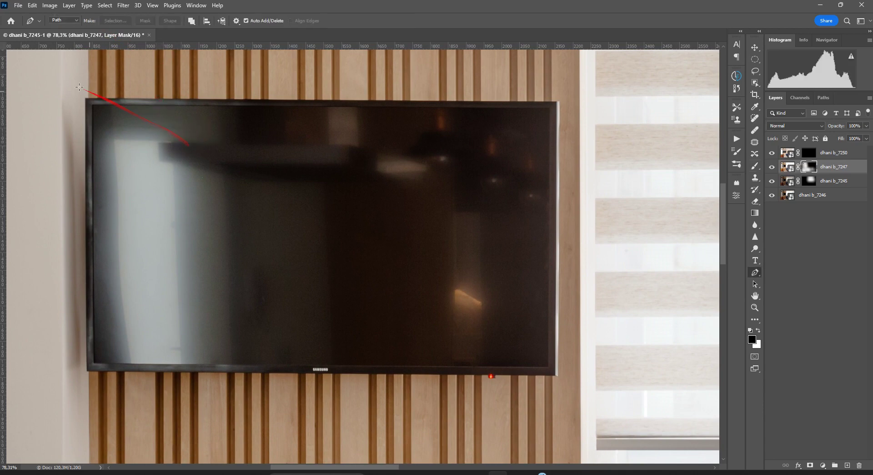
left_click(84, 98)
left_click(86, 370)
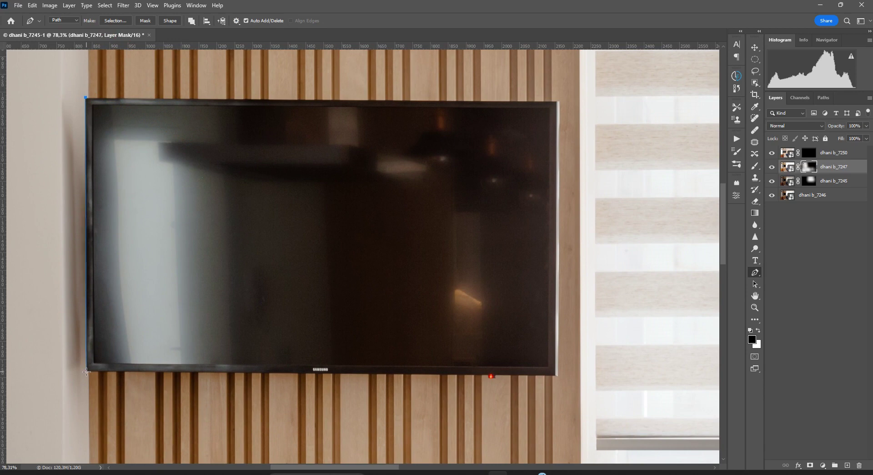
left_click(558, 375)
left_click(560, 101)
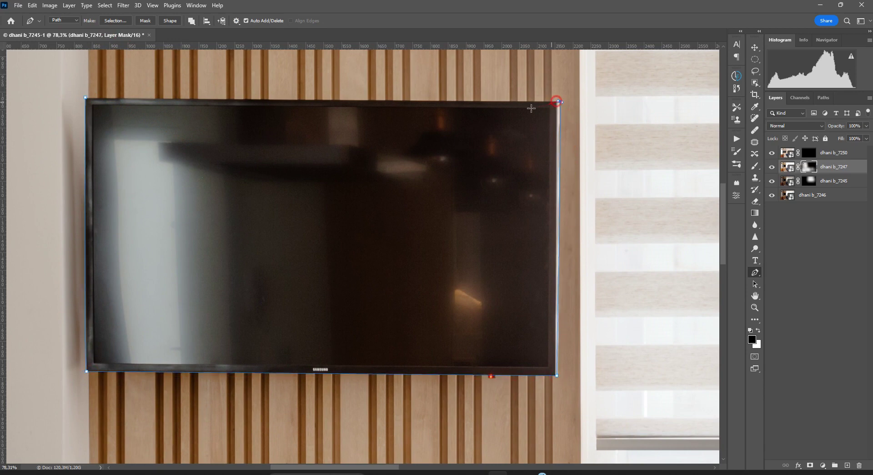
left_click(86, 99)
left_click(84, 99)
Convert the television path into a selection and fill it with black on the dhani b_7247 mask.
left_click(115, 21)
left_click(483, 129)
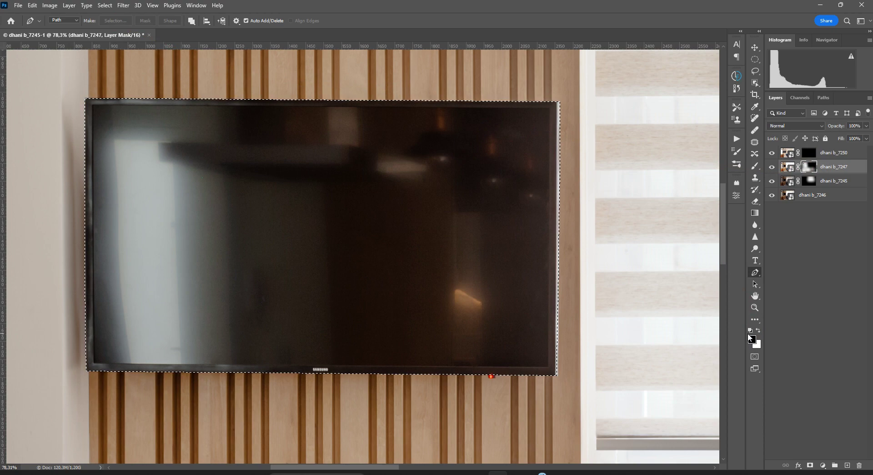
key("alt+BackSpace")
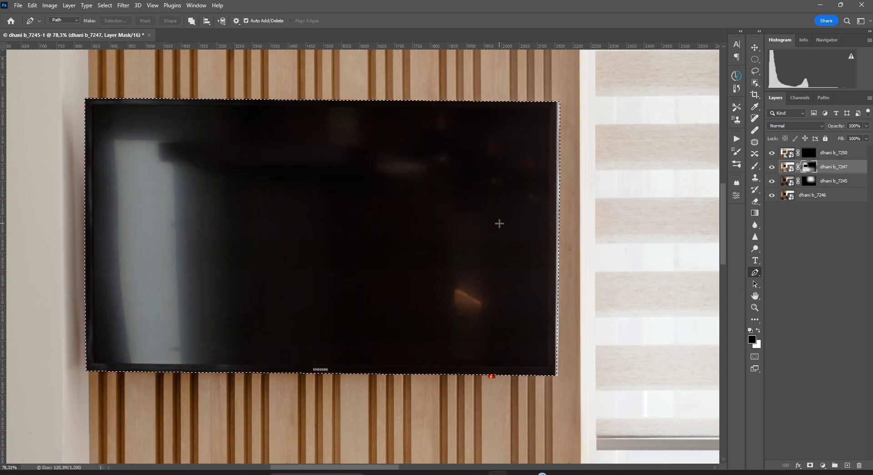
key("ctrl+0")
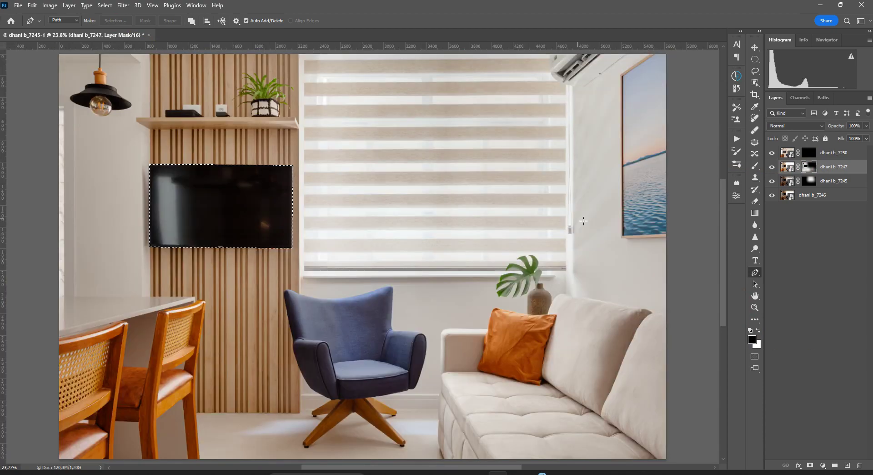
Paint white on the dhani b_7245 mask over the television's bright reflection with an 800 px brush.
left_click(809, 181)
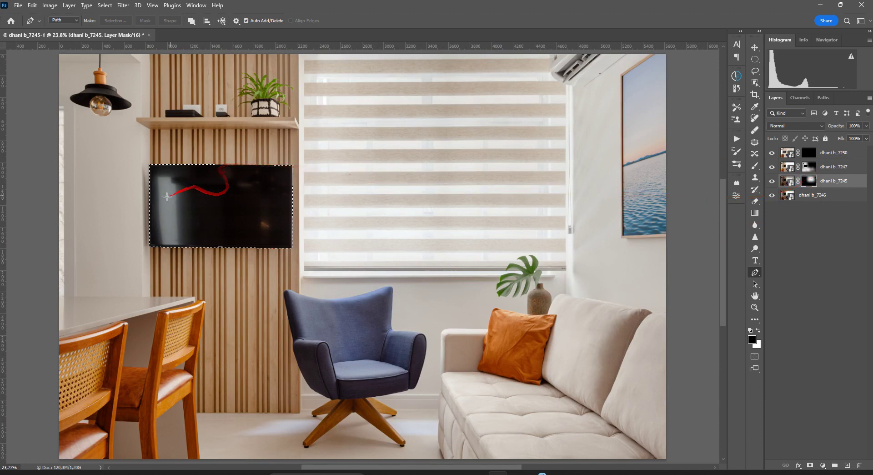
key("b")
key("bracketright")
key("bracketright")
key("bracketright")
key("bracketright")
key("bracketright")
key("bracketright")
key("bracketright")
key("bracketright")
key("bracketright")
key("bracketright")
key("bracketright")
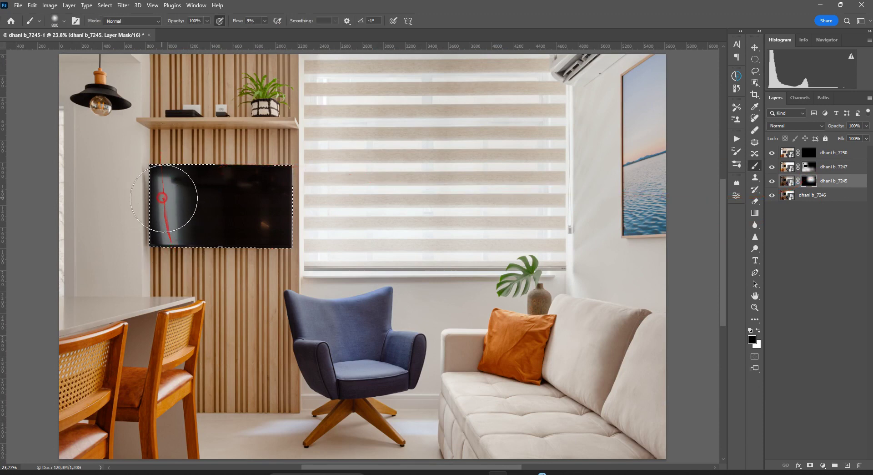
key("x")
mouse_move(166, 196)
left_mouse_down()
mouse_move(171, 234)
mouse_move(165, 150)
mouse_move(178, 258)
mouse_move(169, 141)
mouse_move(177, 234)
mouse_move(174, 175)
mouse_move(189, 199)
mouse_move(273, 159)
mouse_move(222, 155)
mouse_move(294, 246)
mouse_move(228, 269)
mouse_move(166, 227)
mouse_move(164, 249)
mouse_move(166, 150)
mouse_move(177, 288)
left_mouse_up()
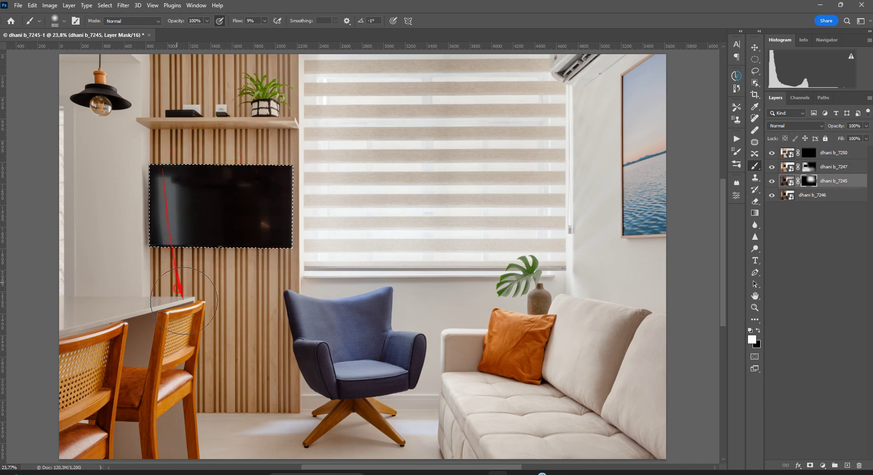
Add a Curves adjustment layer above dhani b_7250 masked to the television, and load its mask as a selection.
left_click(787, 153)
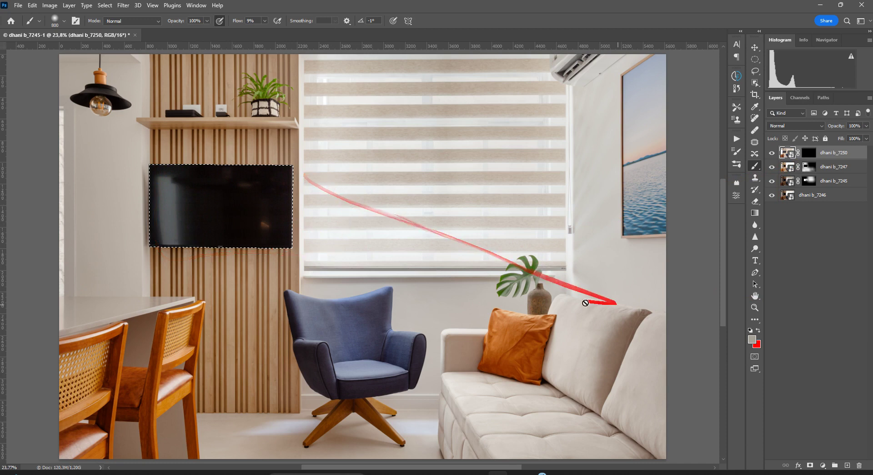
left_click(824, 467)
left_click(826, 351)
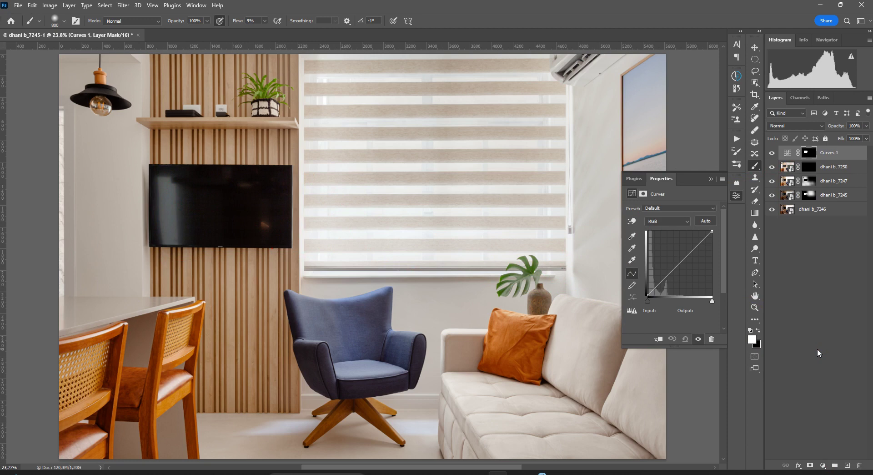
left_click(810, 154)
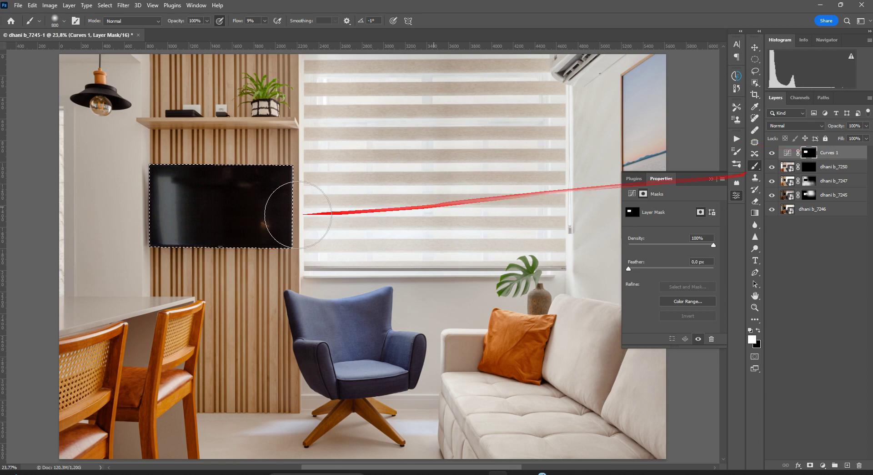
Deselect the television area and close the Curves layer's properties.
left_click(823, 465)
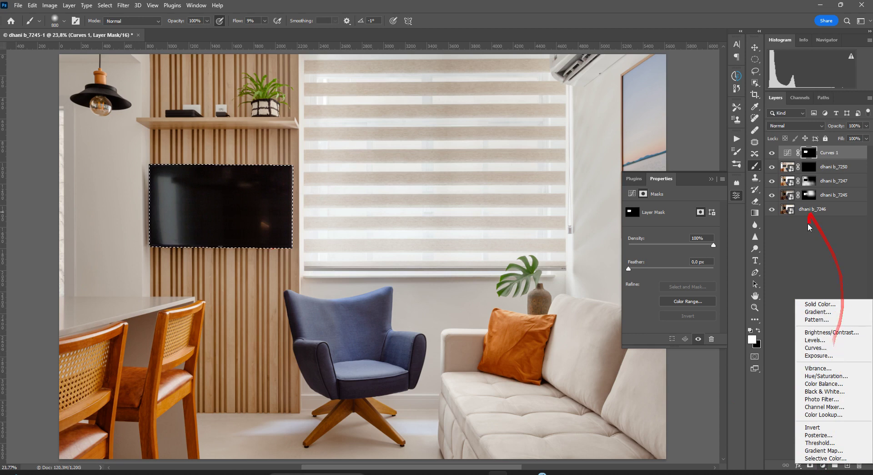
left_click(811, 242)
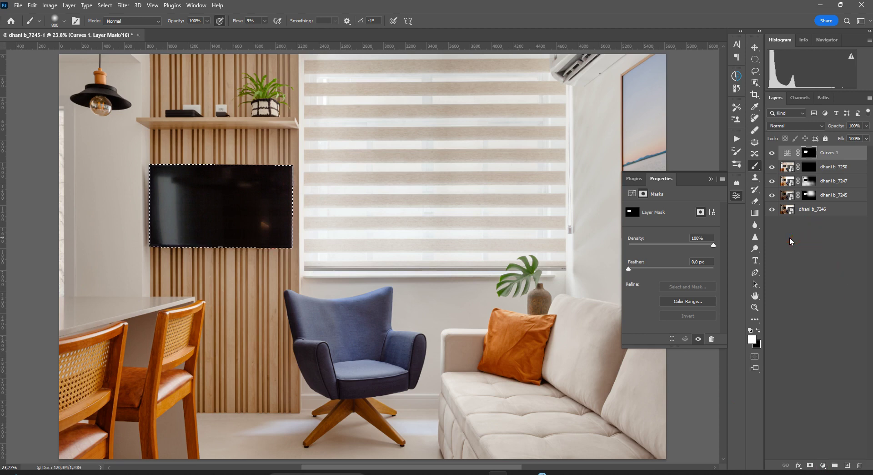
key("ctrl+d")
left_click_drag(423, 238, 373, 218)
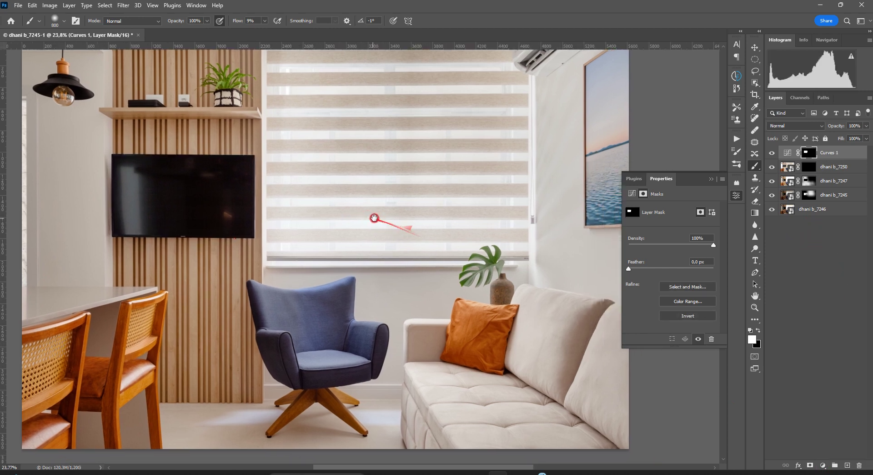
left_click(713, 178)
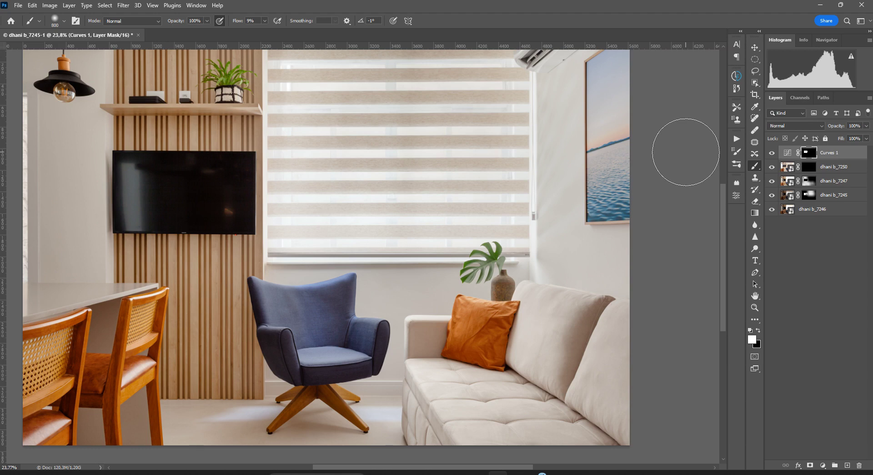
mouse_move(346, 300)
left_mouse_down()
mouse_move(319, 311)
mouse_move(310, 291)
left_mouse_up()
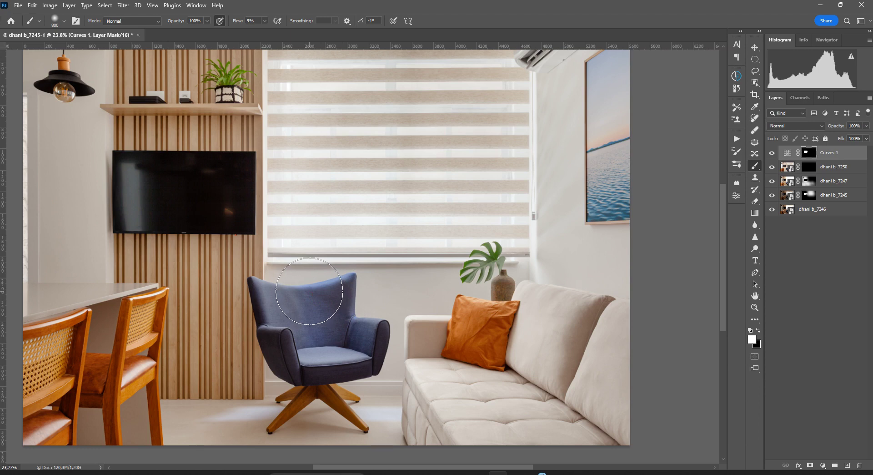